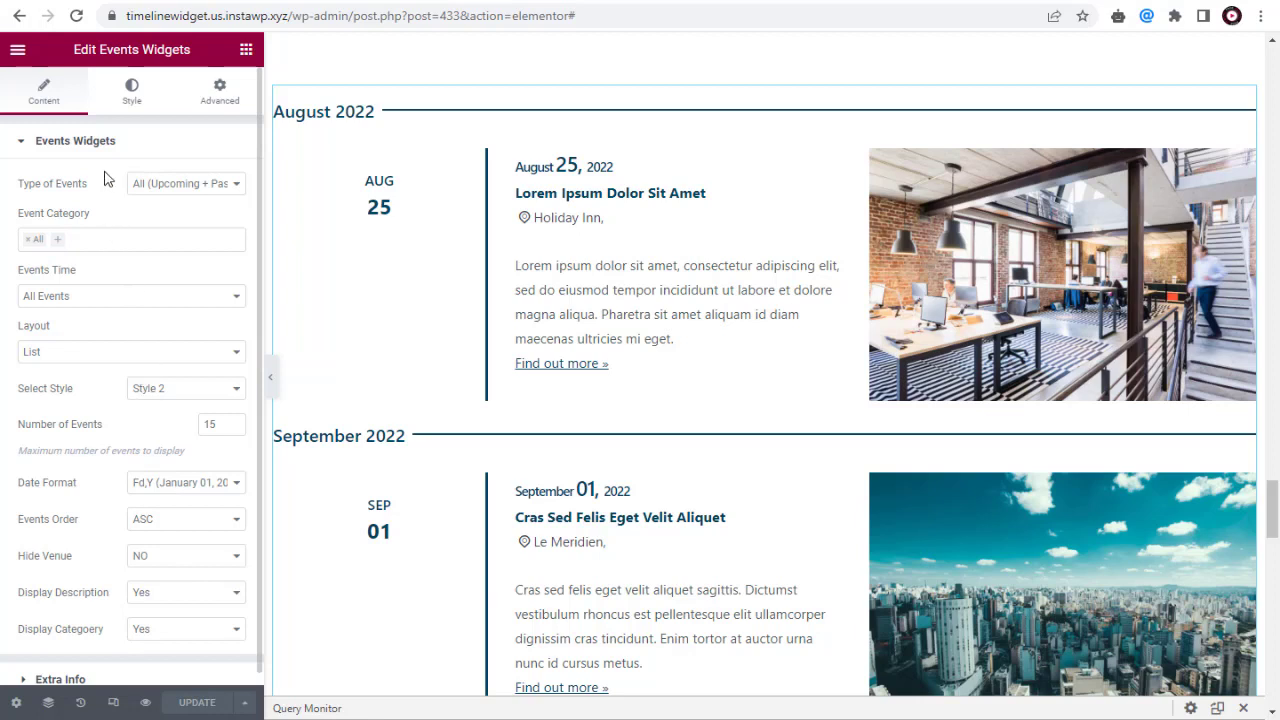
# Switch the Edit Events Widgets panel to its Style settings
pyautogui.click(128, 114)
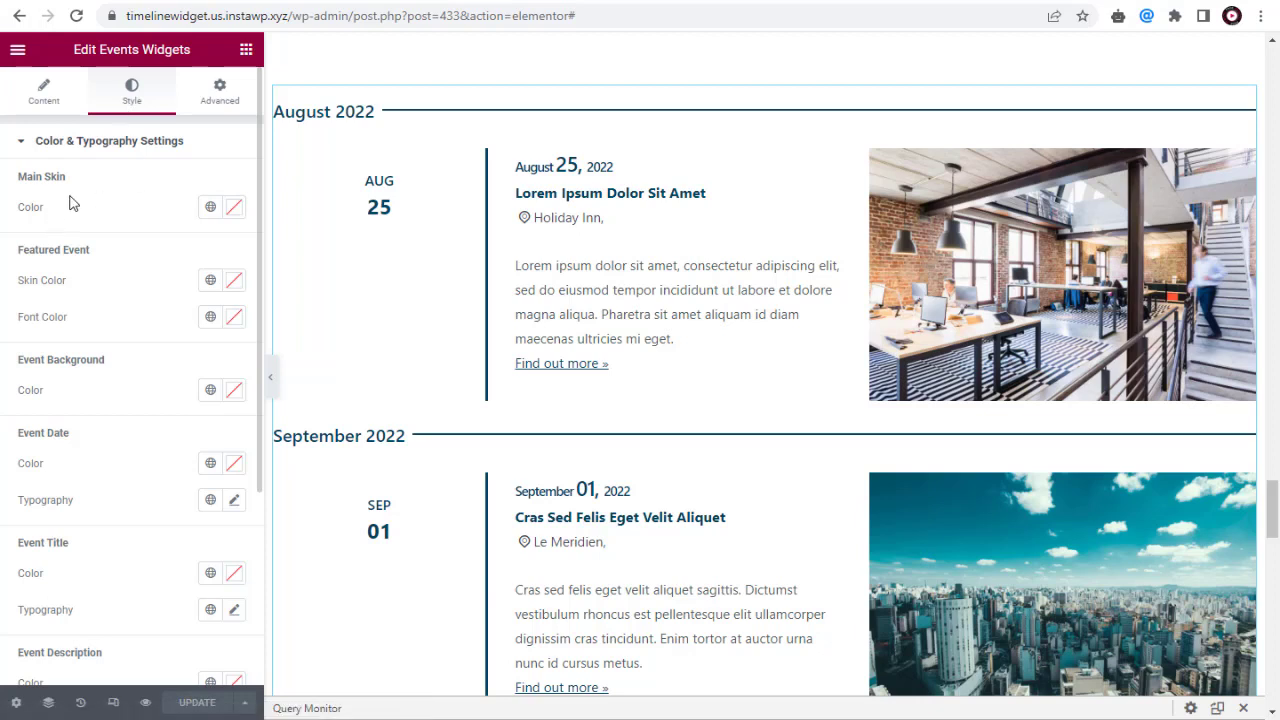
# Set the timeline's Main Skin Color to dark blue #355883
pyautogui.click(235, 210)
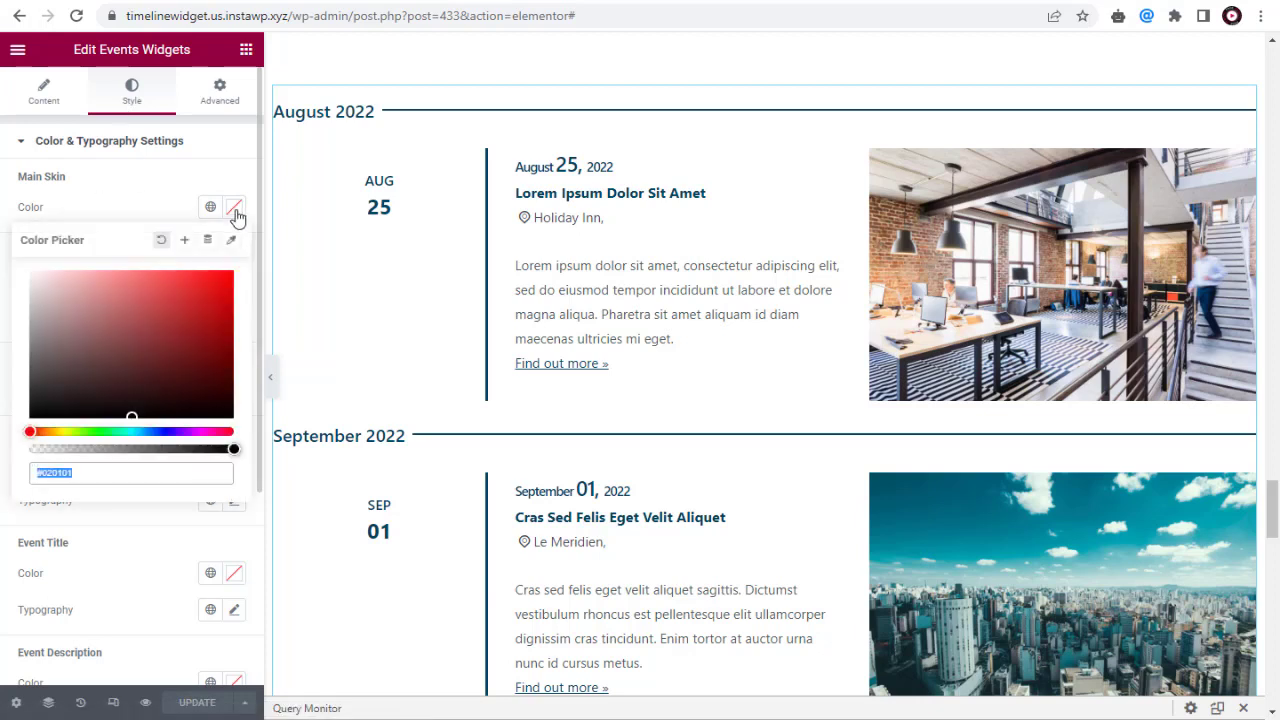
pyautogui.click(150, 431)
pyautogui.moveTo(134, 416); pyautogui.dragTo(147, 340)
pyautogui.click(126, 207)
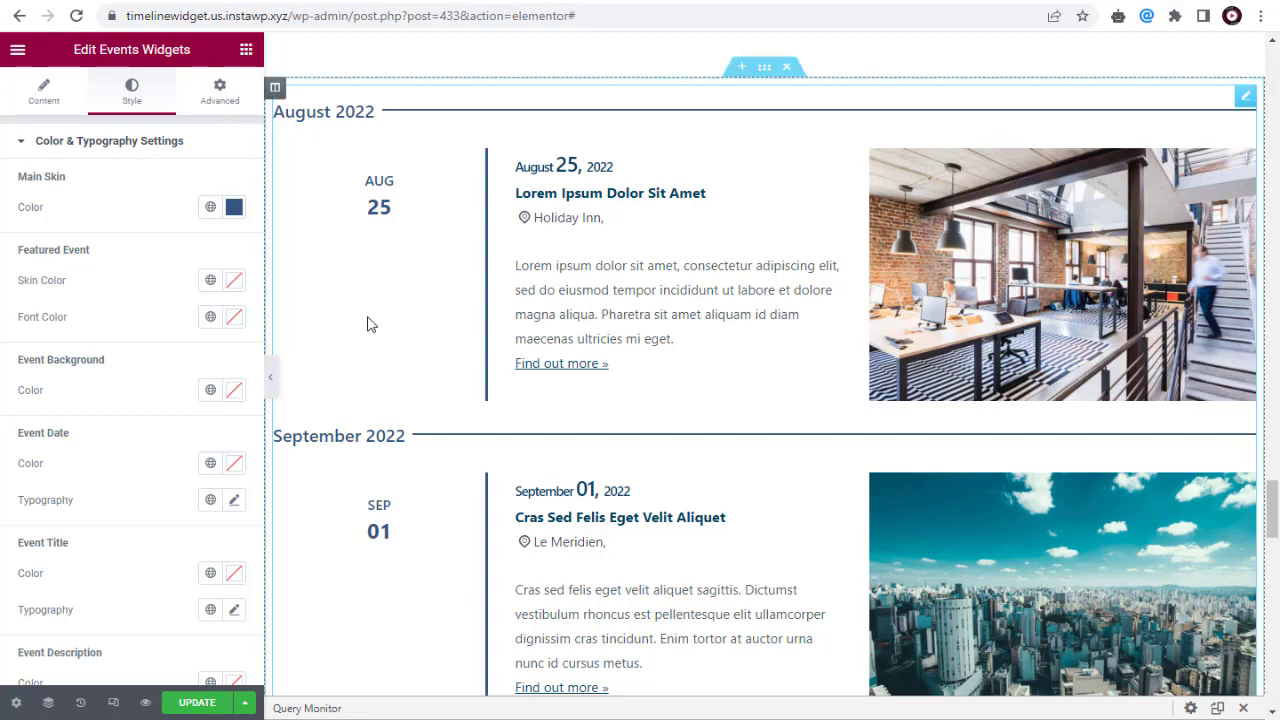
pyautogui.scroll(-9, 366, 325)
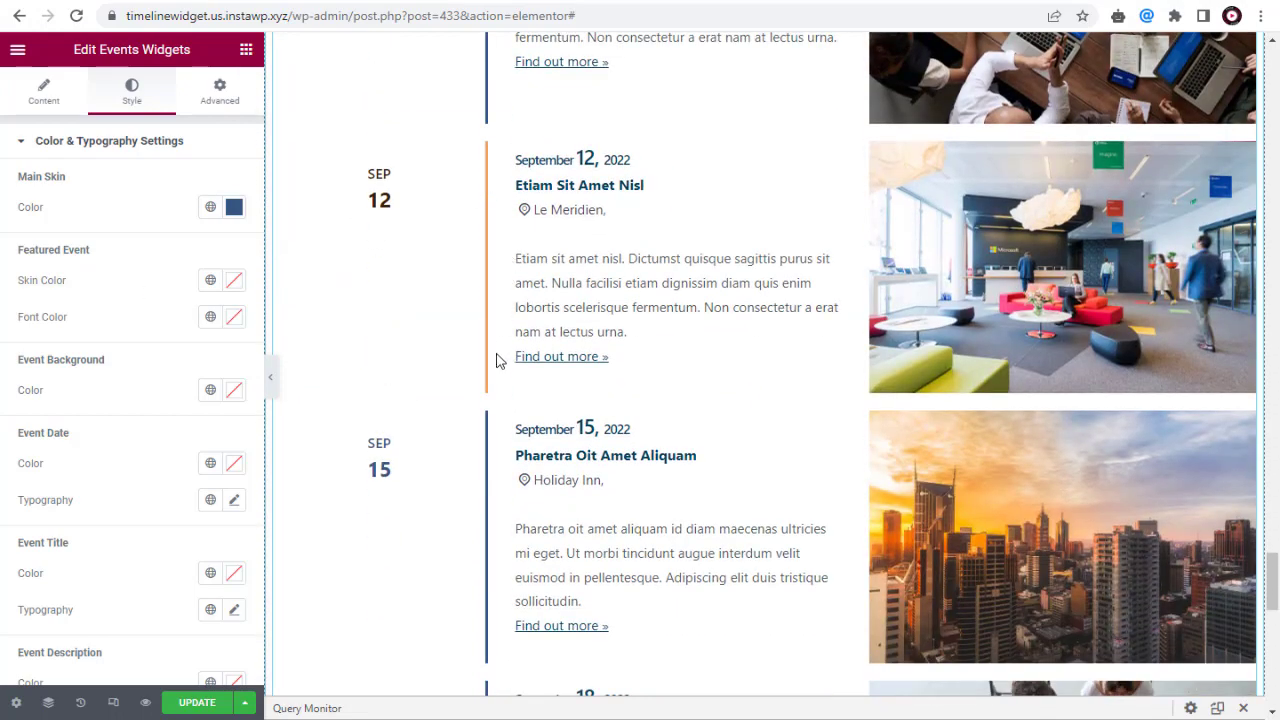
# Set the featured event's skin colour to crimson
pyautogui.click(234, 282)
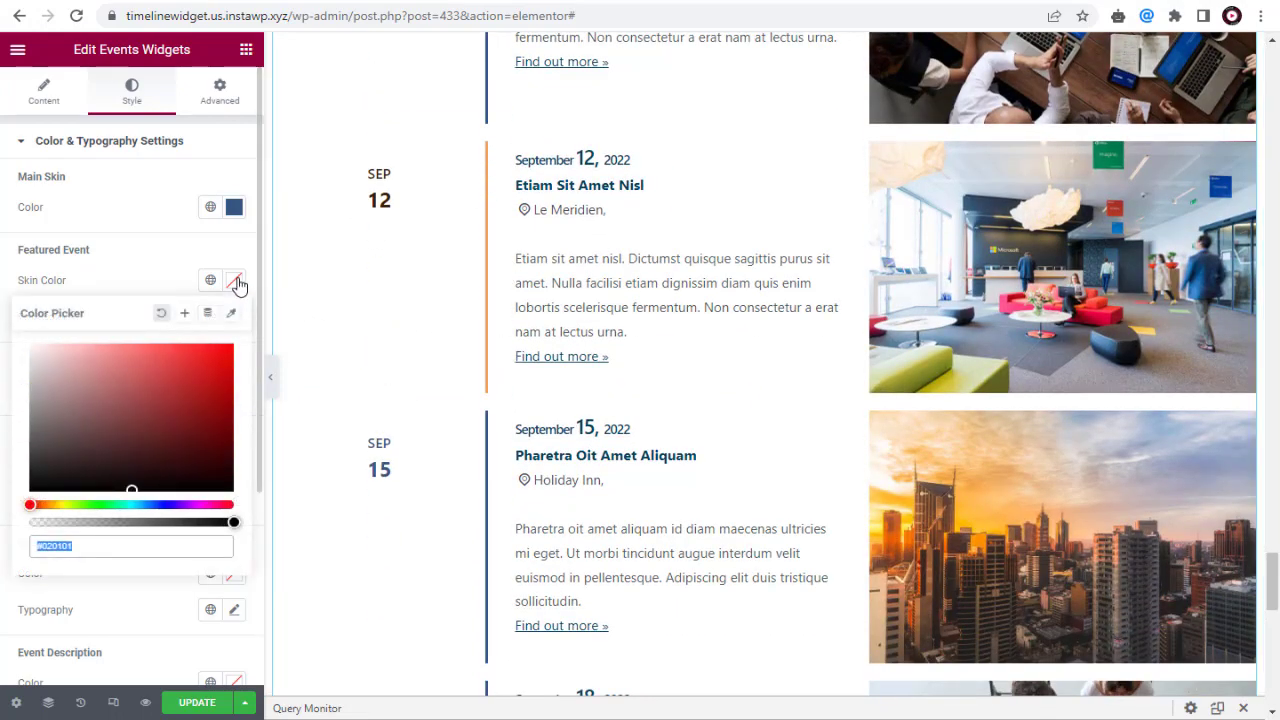
pyautogui.click(223, 401)
pyautogui.click(157, 297)
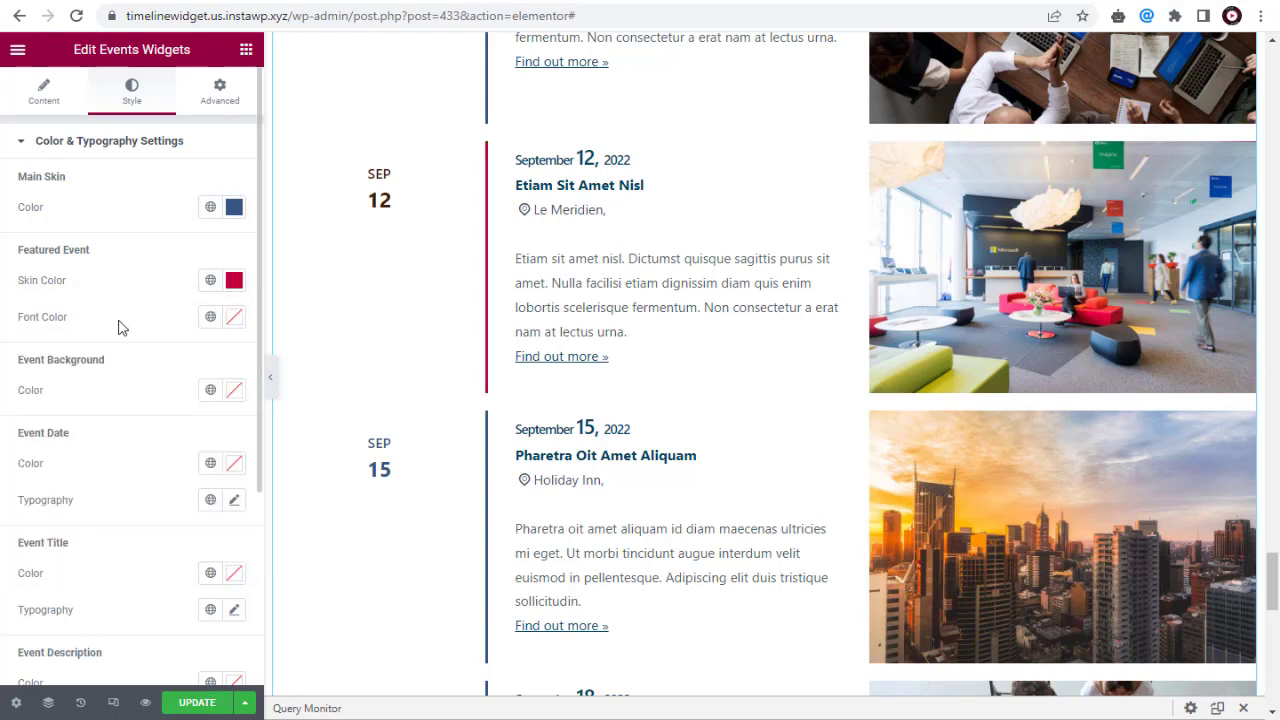
# Set the featured event's font colour to dark red #AA0000
pyautogui.click(239, 323)
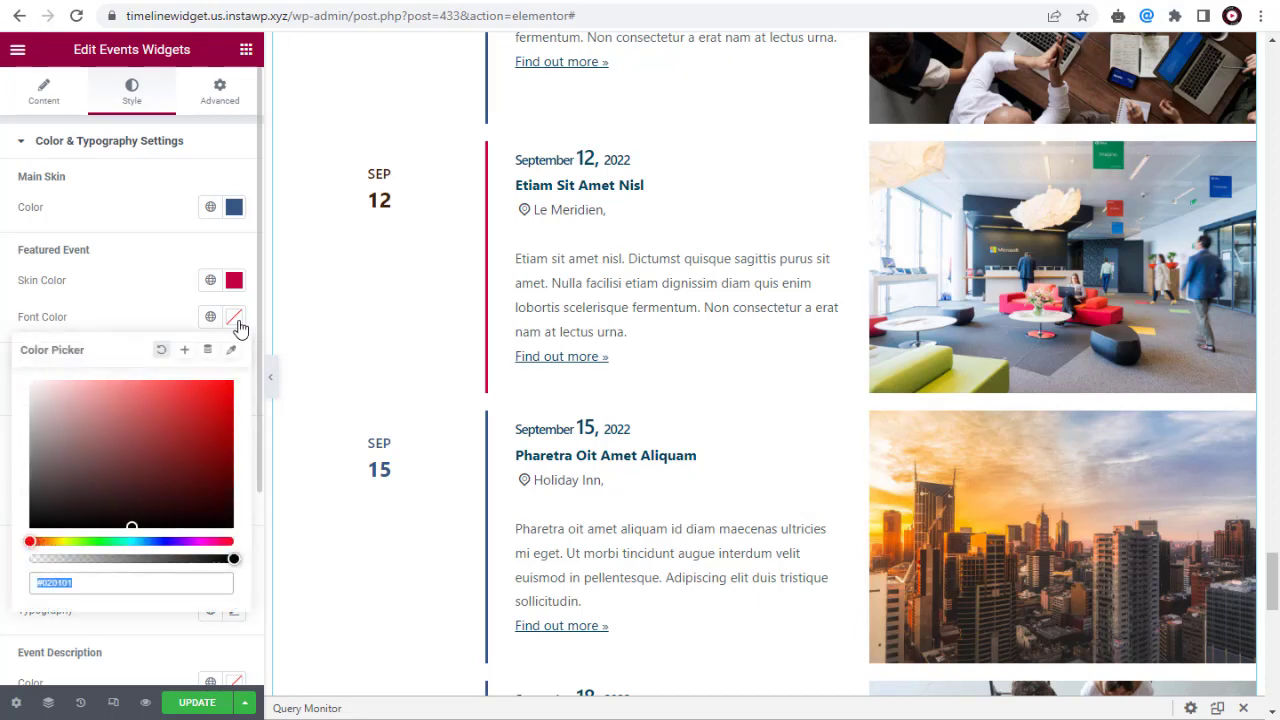
pyautogui.click(225, 436)
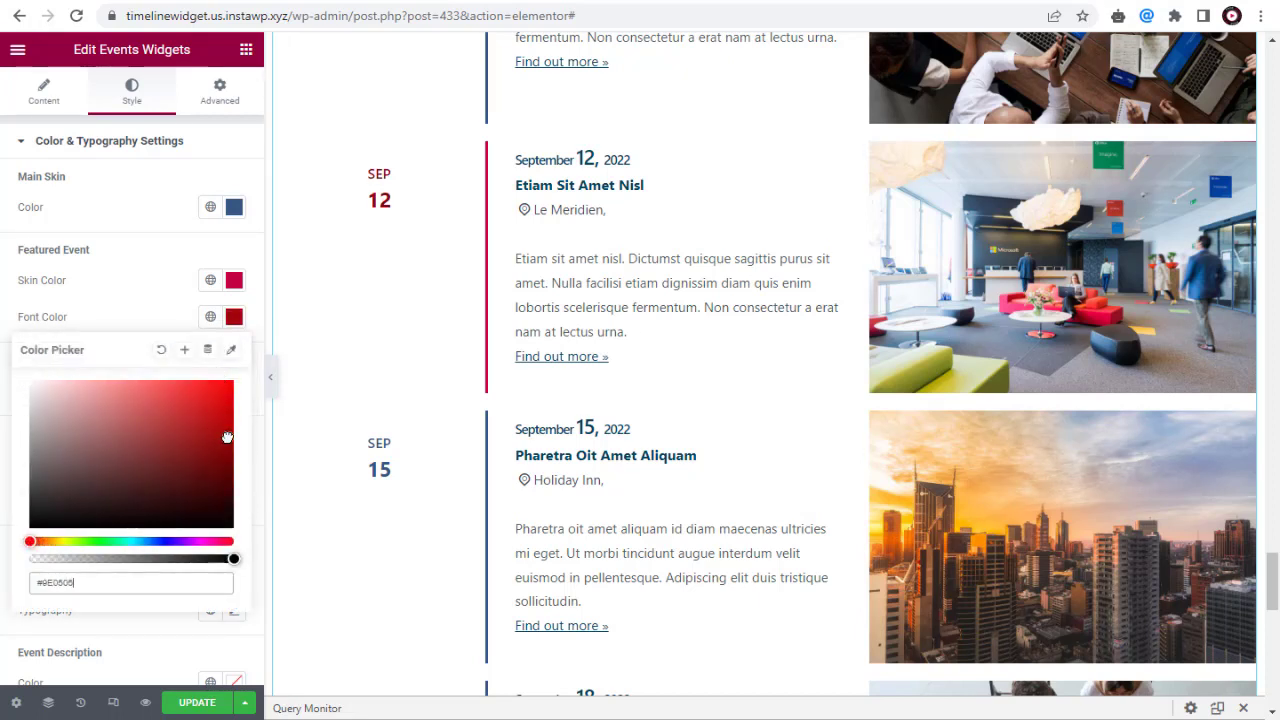
pyautogui.click(231, 430)
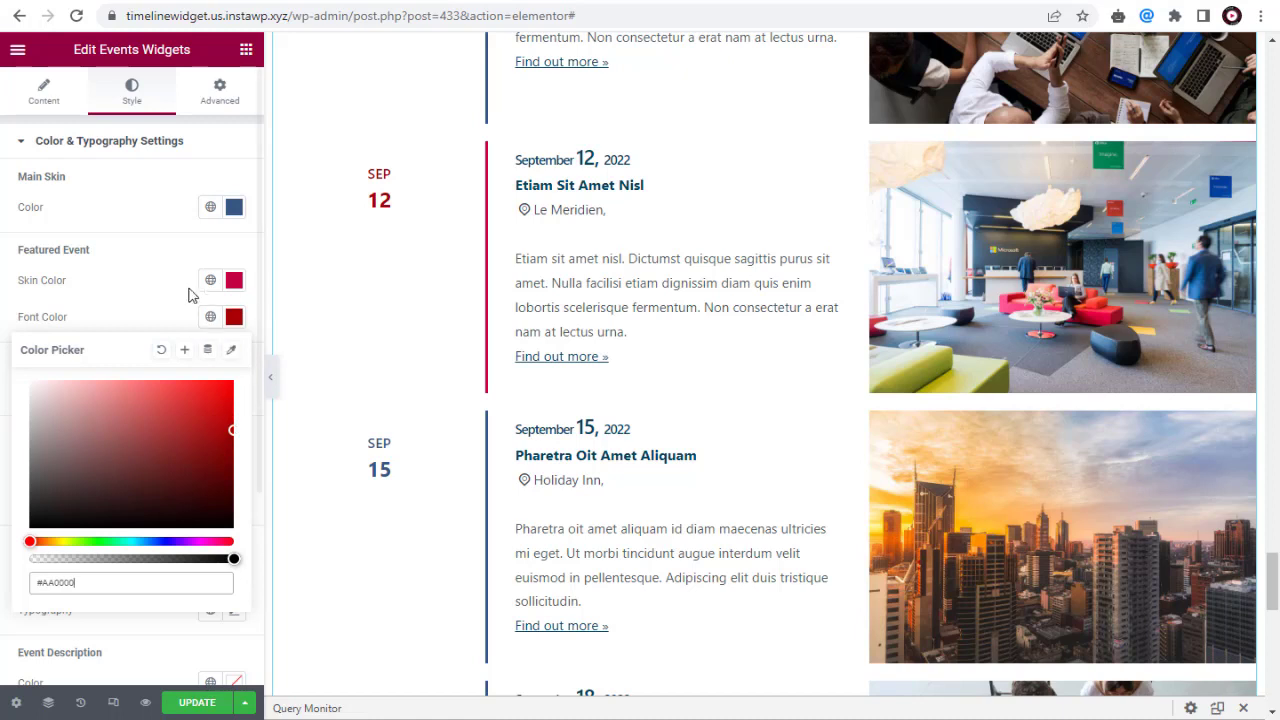
pyautogui.click(145, 265)
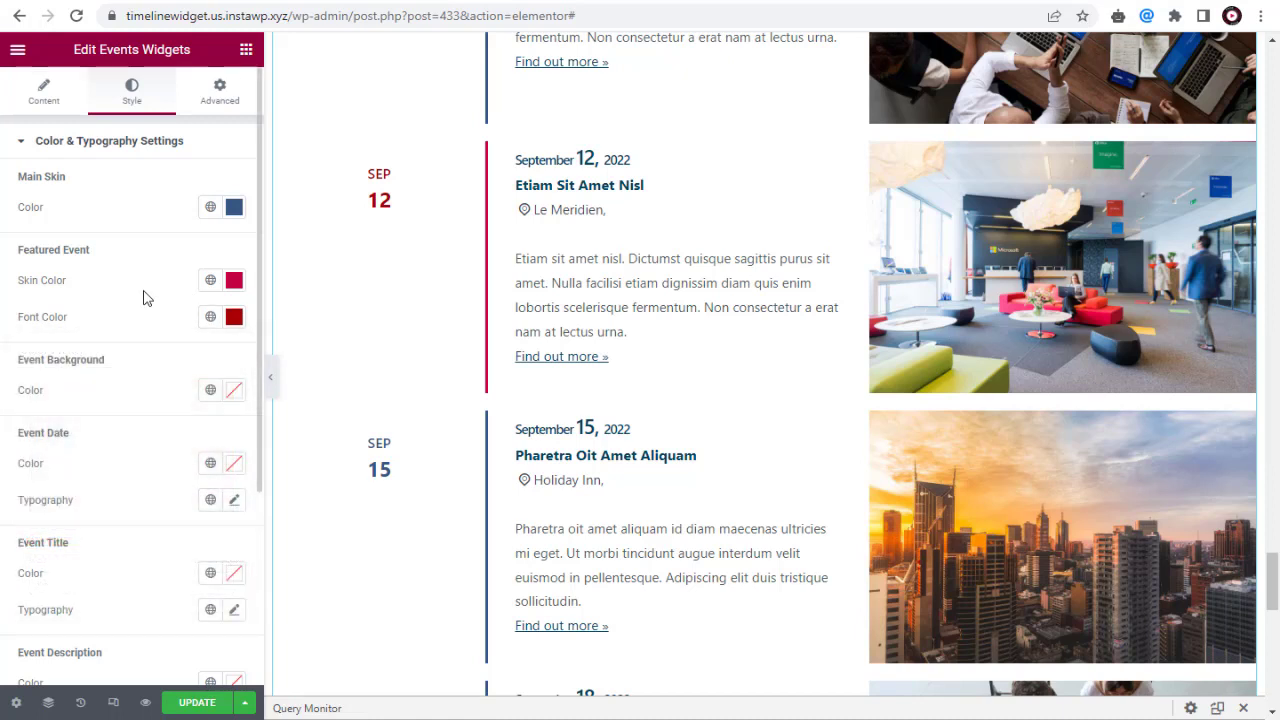
pyautogui.click(232, 392)
# Give the event background a pale blue colour
pyautogui.click(150, 614)
pyautogui.moveTo(99, 469); pyautogui.dragTo(45, 461)
pyautogui.click(120, 380)
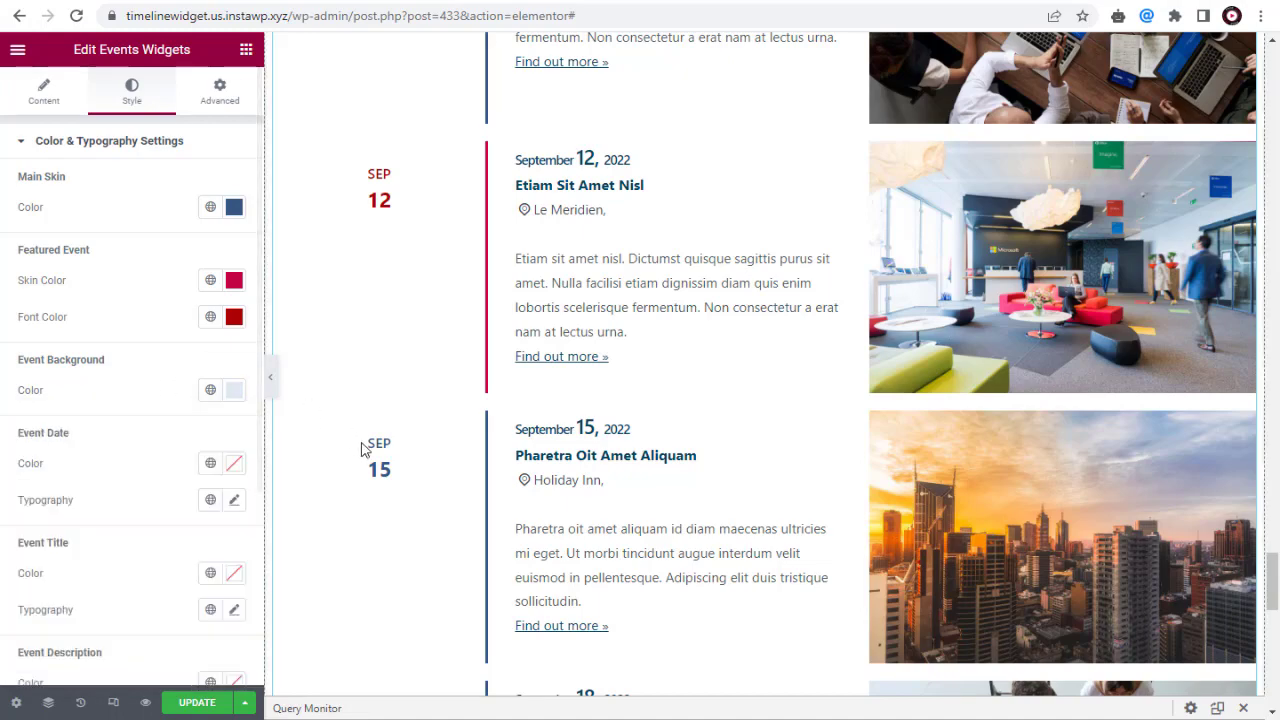
# Make the event date colour a light blue
pyautogui.scroll(4, 397, 480)
pyautogui.scroll(5, 397, 480)
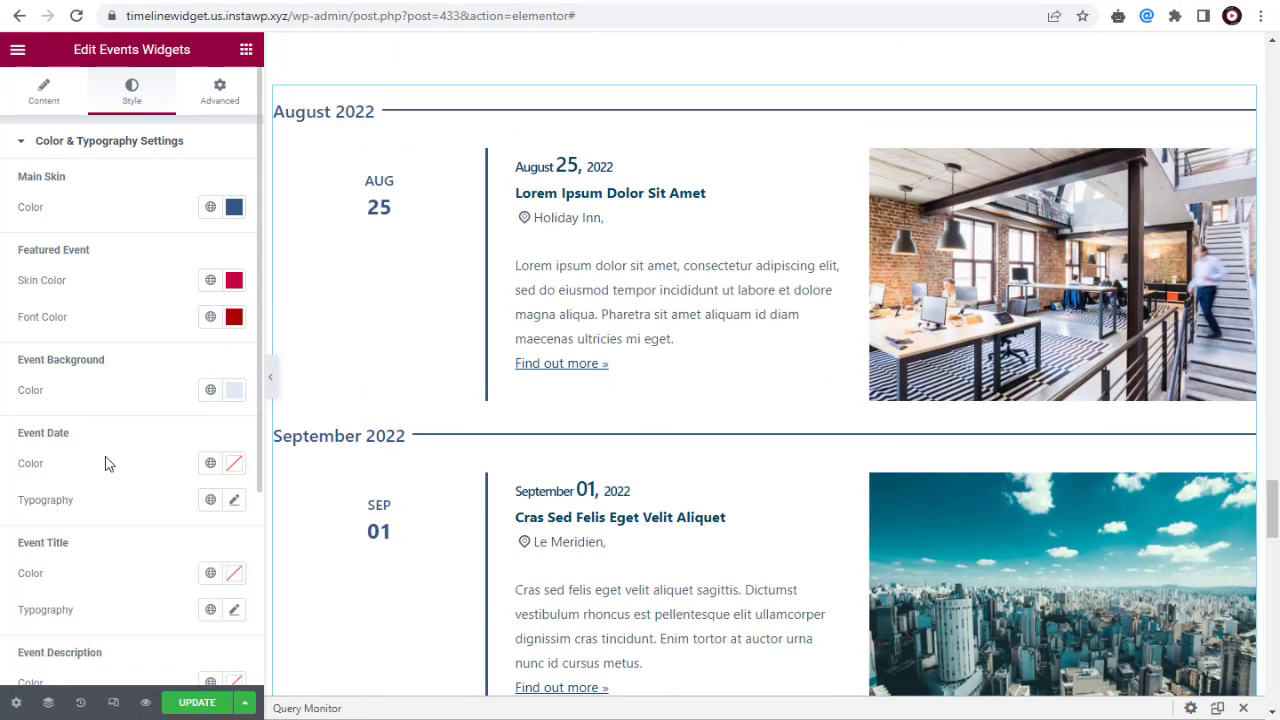
pyautogui.click(234, 463)
pyautogui.click(150, 377)
pyautogui.click(197, 261)
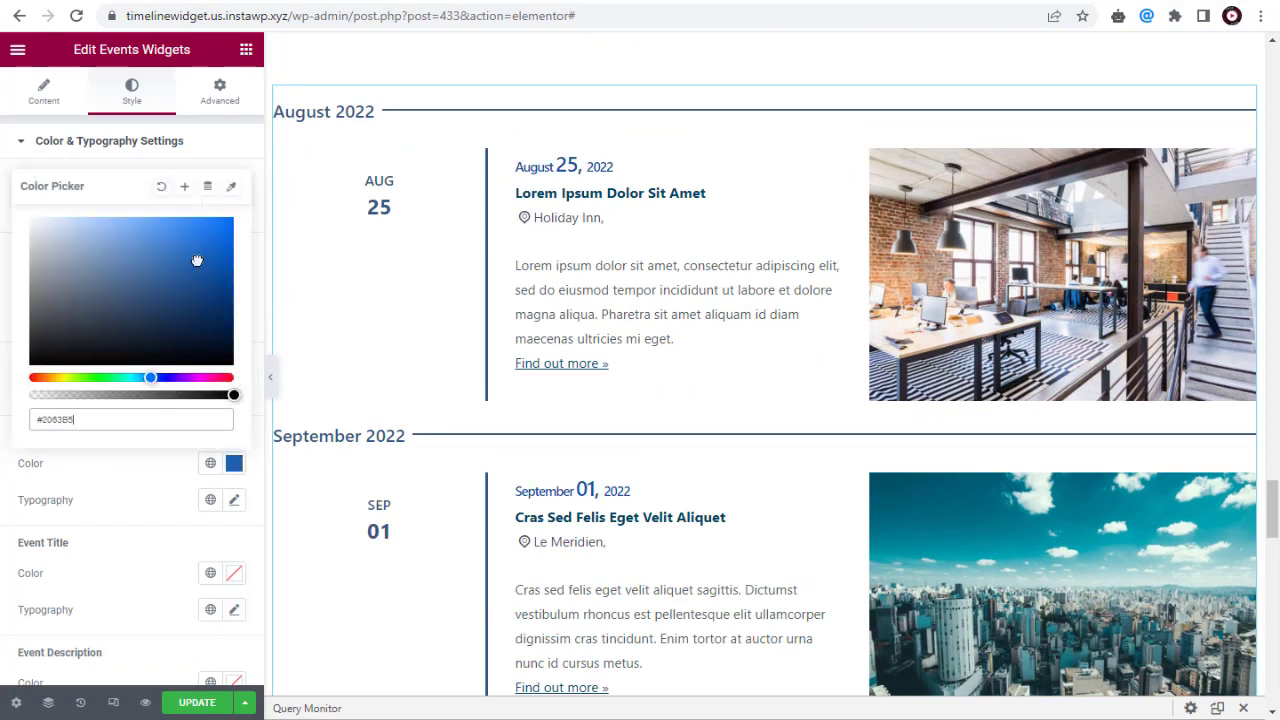
pyautogui.moveTo(152, 377); pyautogui.dragTo(148, 377)
pyautogui.click(3, 317)
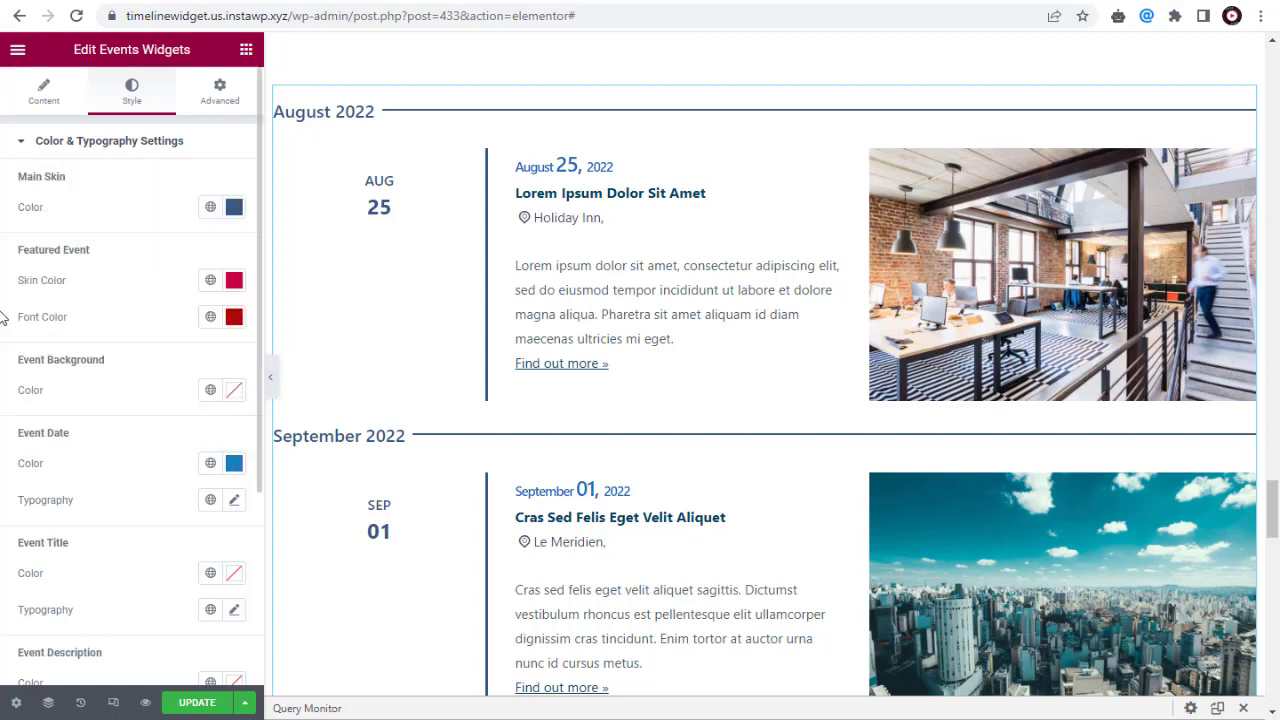
pyautogui.click(234, 500)
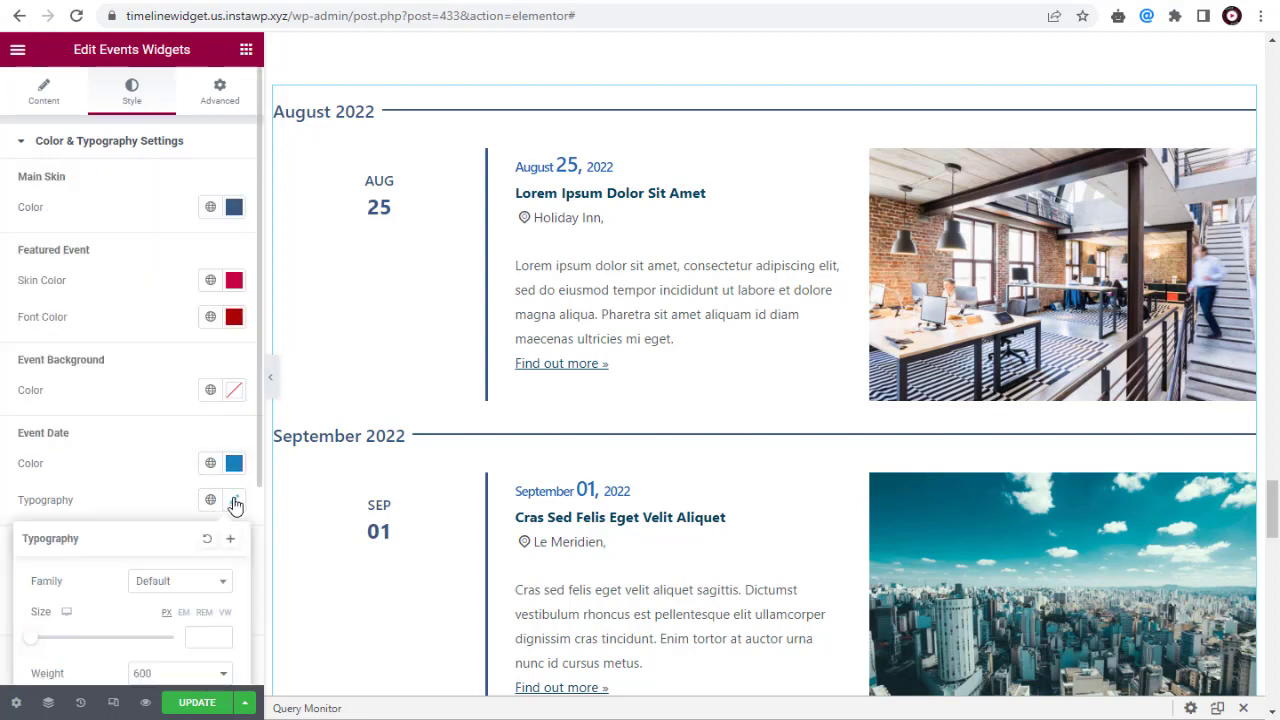
# Set the event date font to Helvetica at 16 px
pyautogui.click(208, 590)
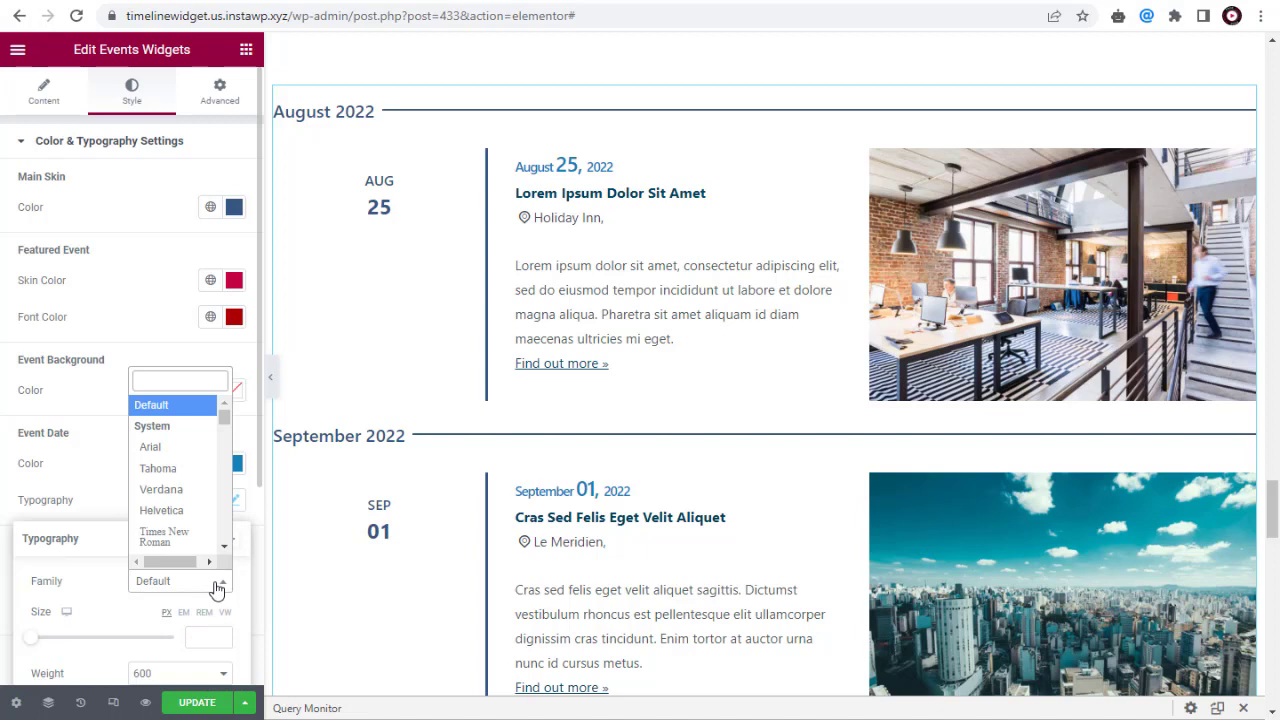
pyautogui.click(177, 513)
pyautogui.click(35, 641)
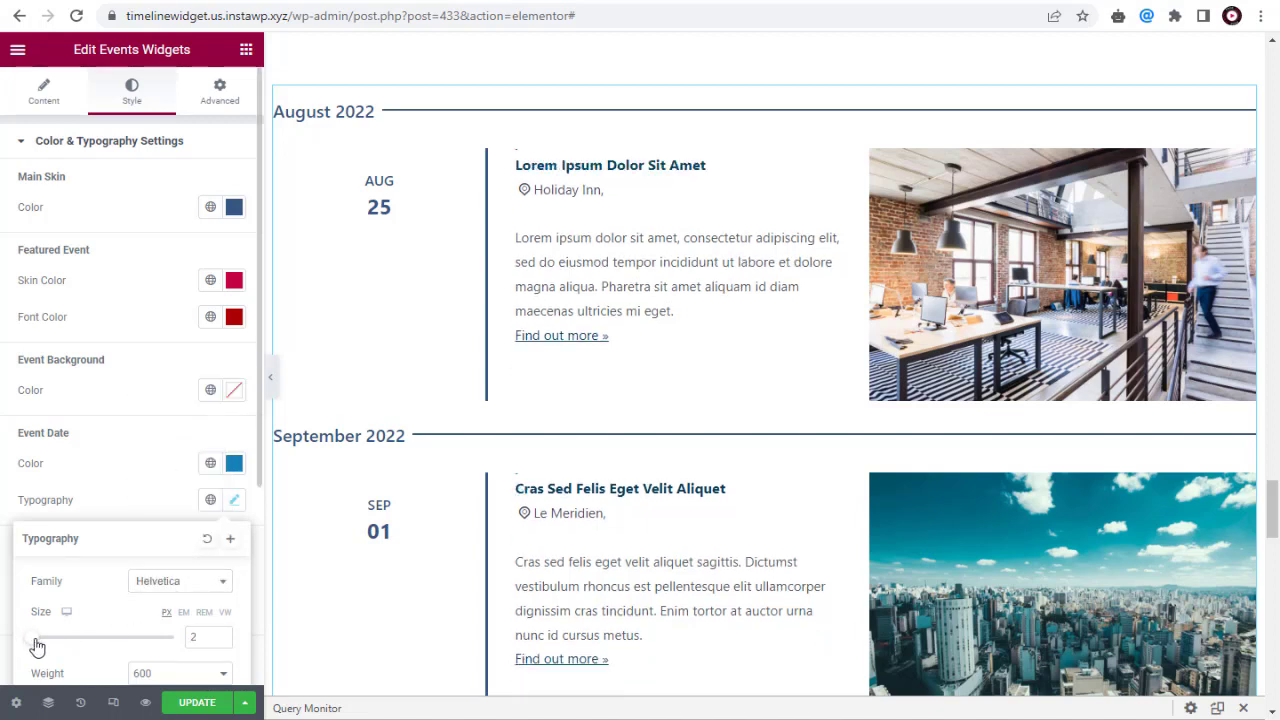
pyautogui.moveTo(35, 641)
pyautogui.mouseDown()
pyautogui.moveTo(55, 641)
pyautogui.moveTo(43, 638)
pyautogui.mouseUp()
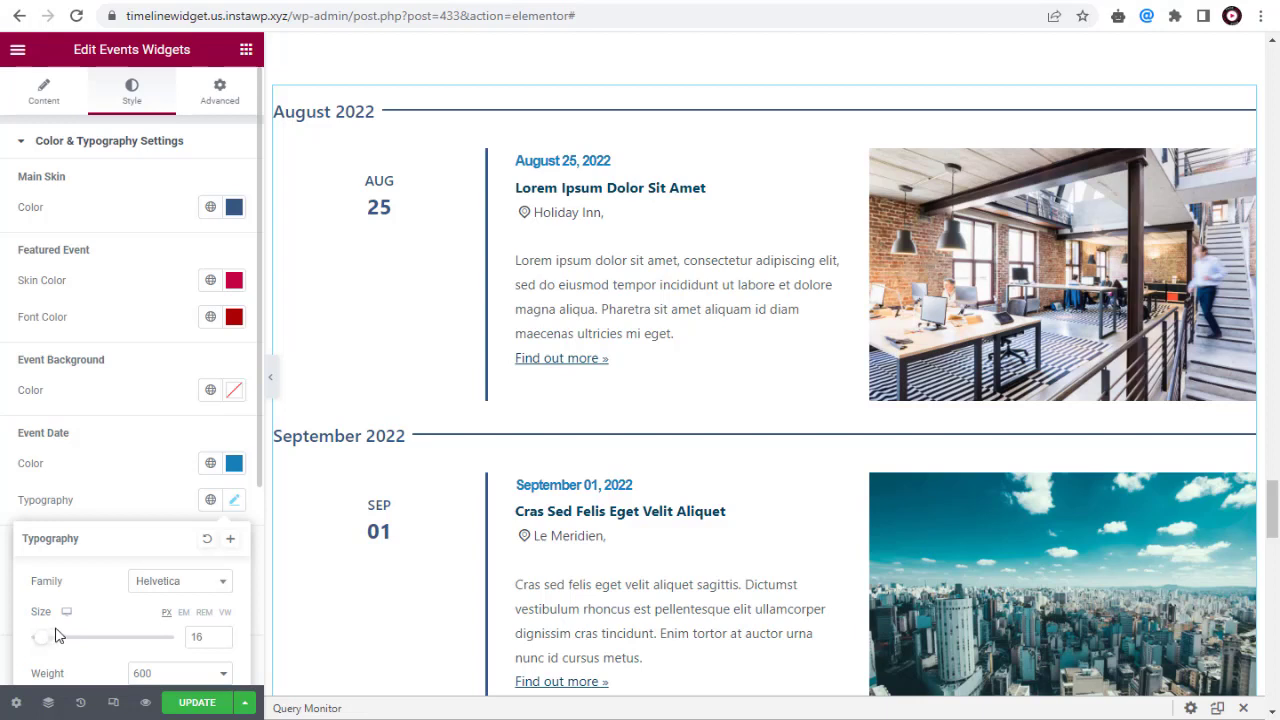
pyautogui.scroll(-3, 70, 632)
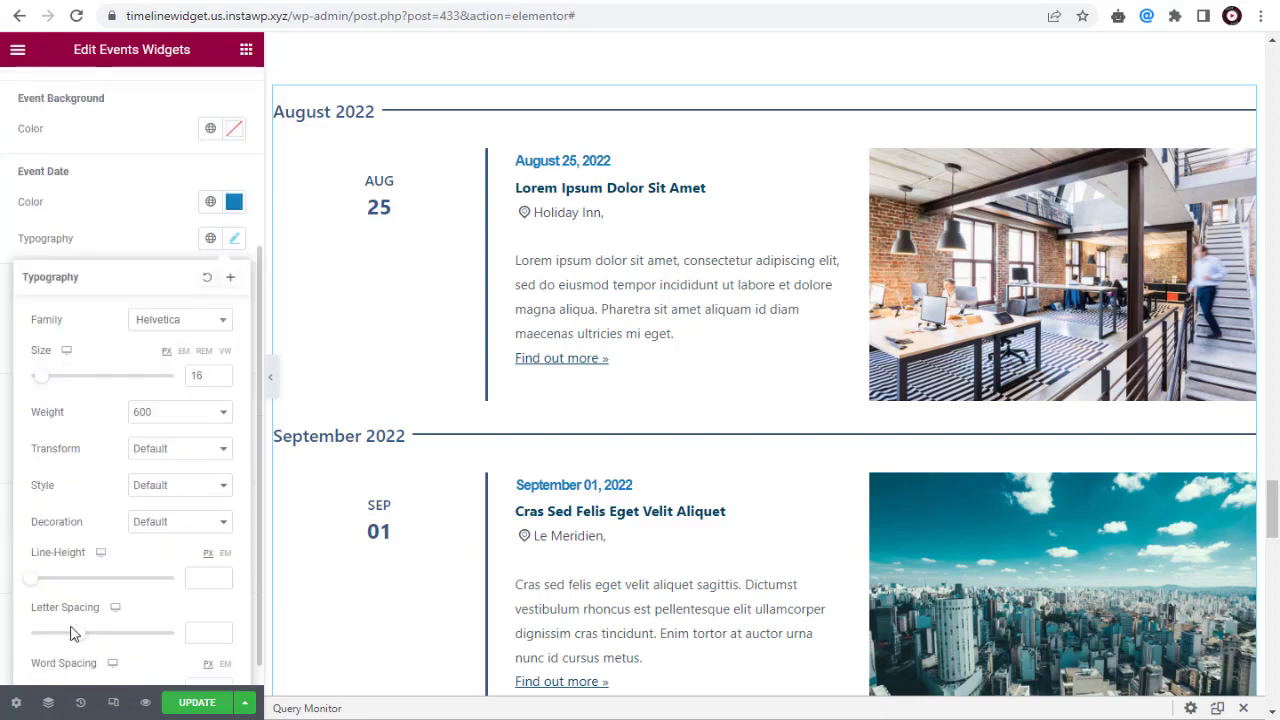
# Give event dates Normal style, line height 8, letter spacing 0.2, word spacing 1
pyautogui.click(162, 467)
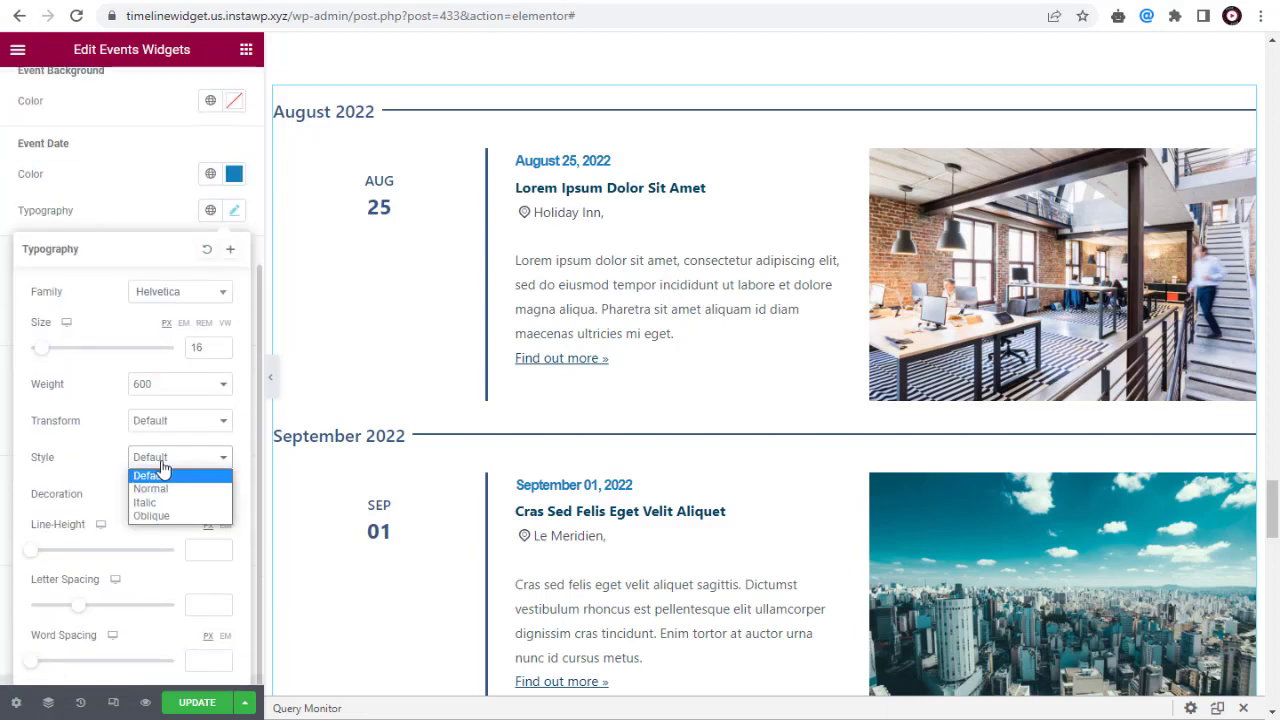
pyautogui.click(158, 489)
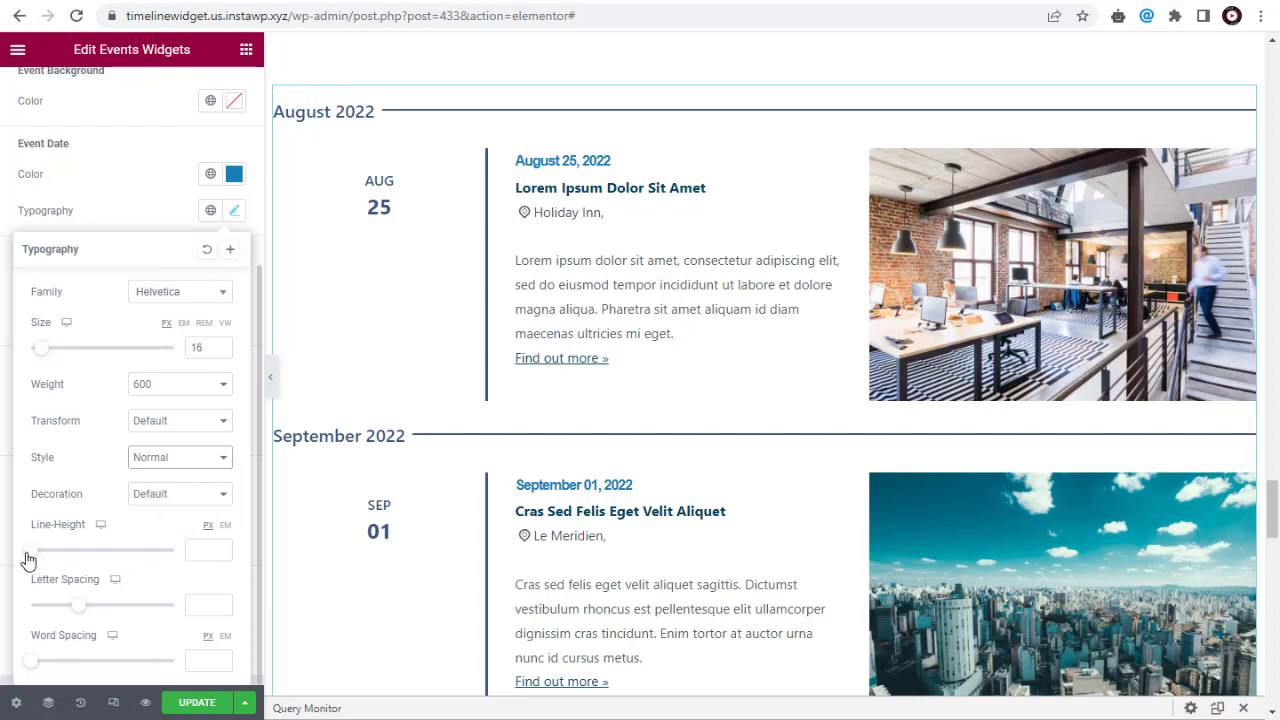
pyautogui.moveTo(28, 560)
pyautogui.mouseDown()
pyautogui.moveTo(105, 558)
pyautogui.moveTo(36, 560)
pyautogui.mouseUp()
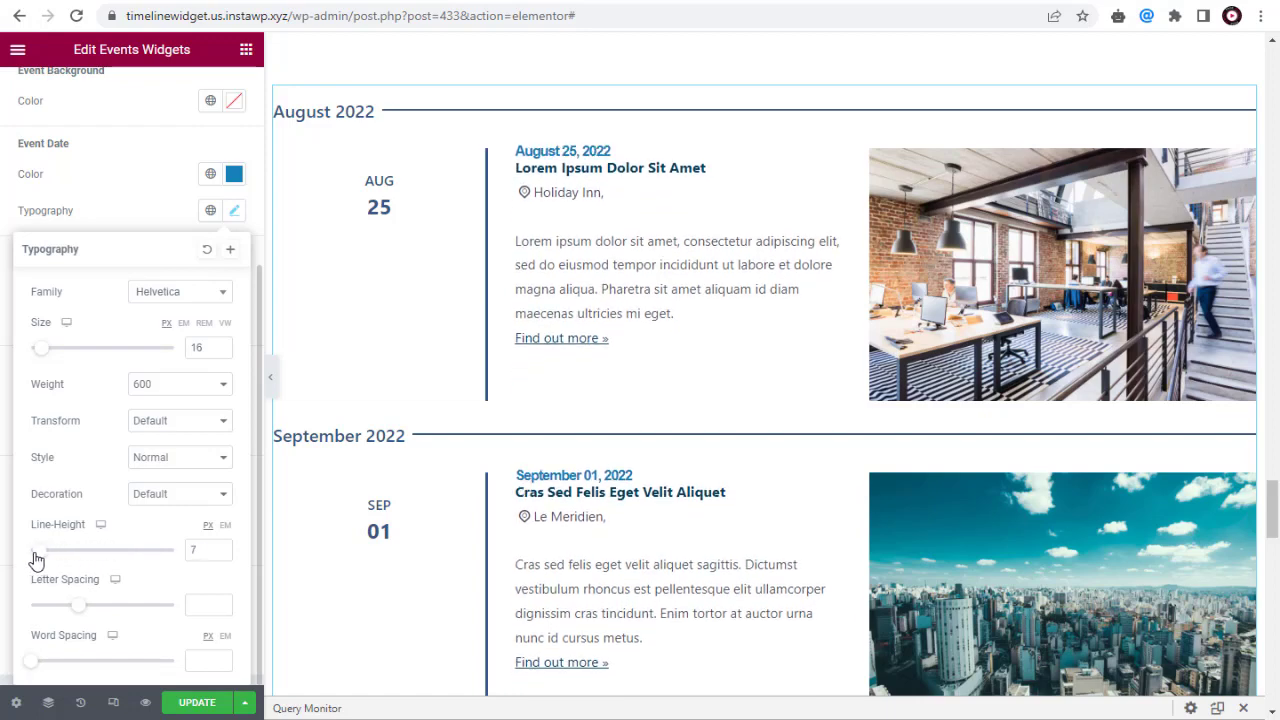
pyautogui.moveTo(36, 560); pyautogui.dragTo(38, 560)
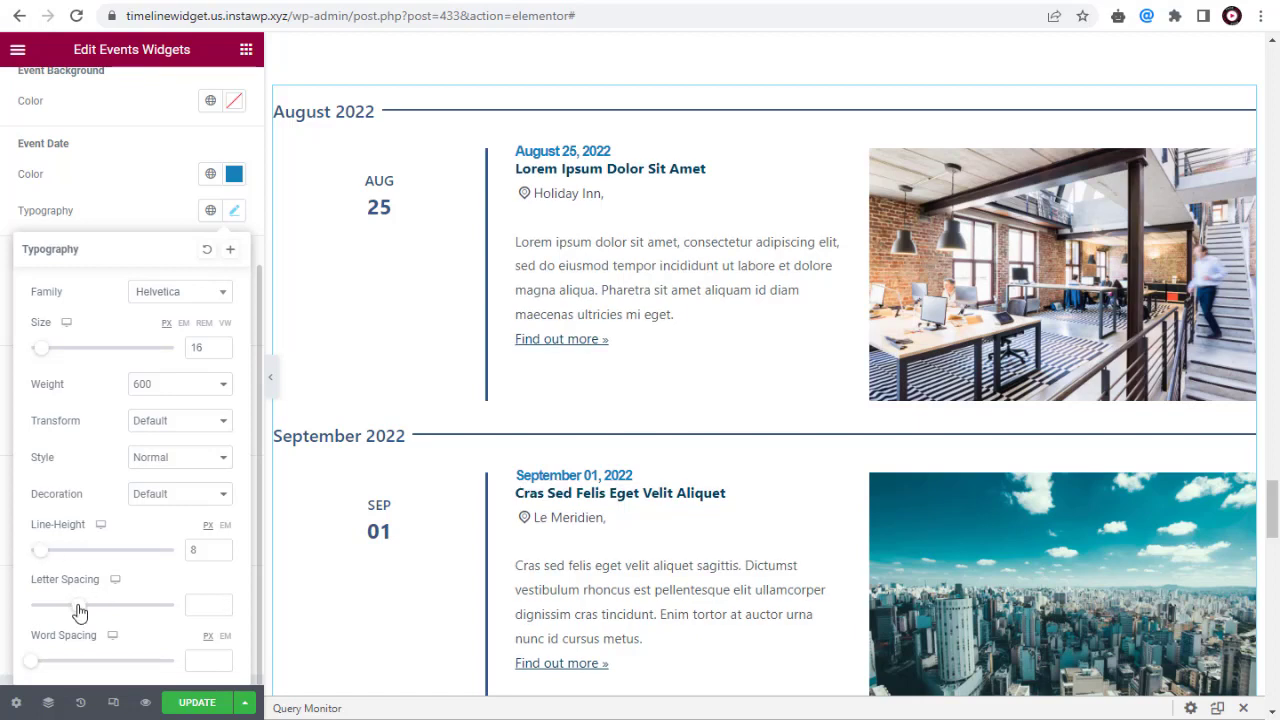
pyautogui.moveTo(77, 608)
pyautogui.mouseDown()
pyautogui.moveTo(129, 609)
pyautogui.moveTo(81, 612)
pyautogui.mouseUp()
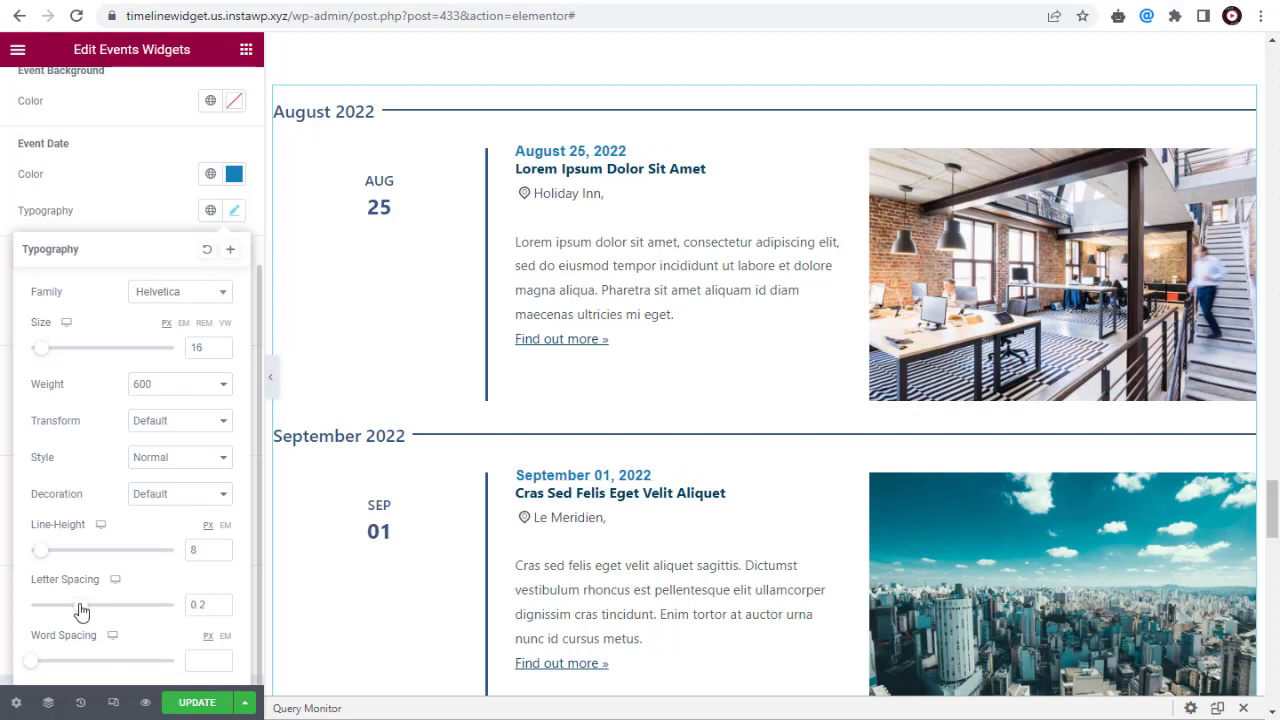
pyautogui.moveTo(33, 662); pyautogui.dragTo(2, 660)
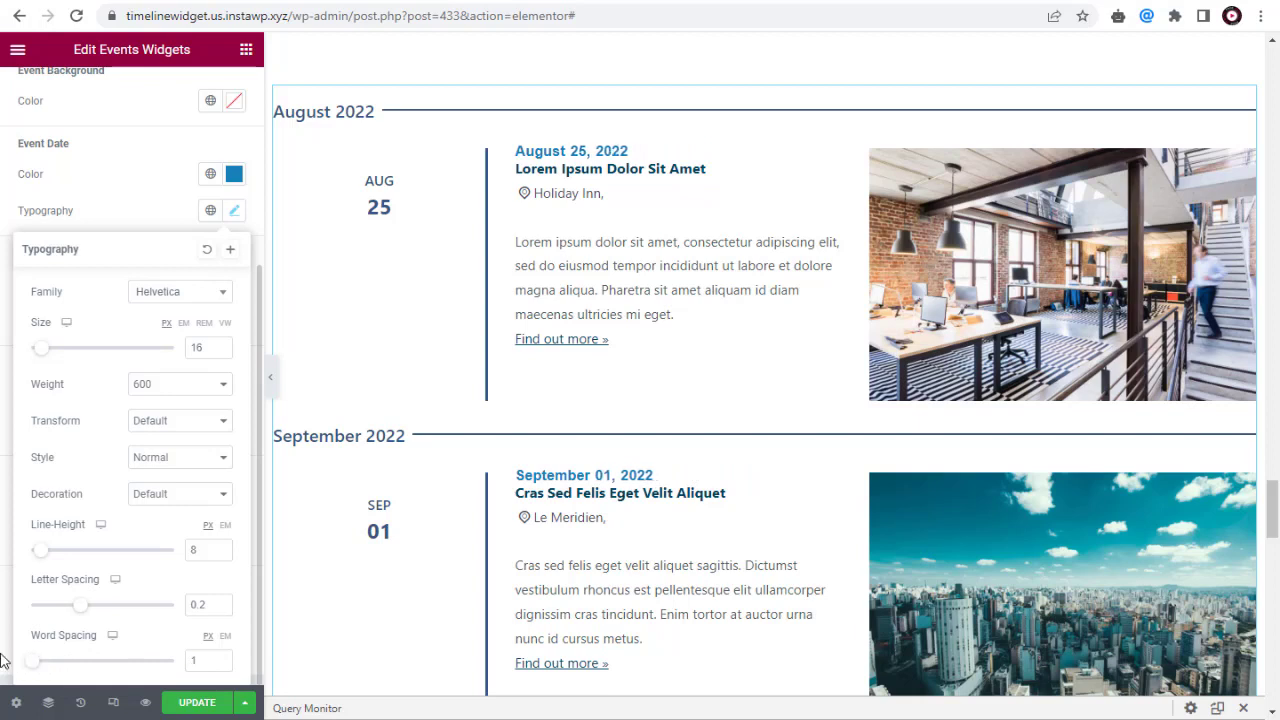
pyautogui.click(2, 660)
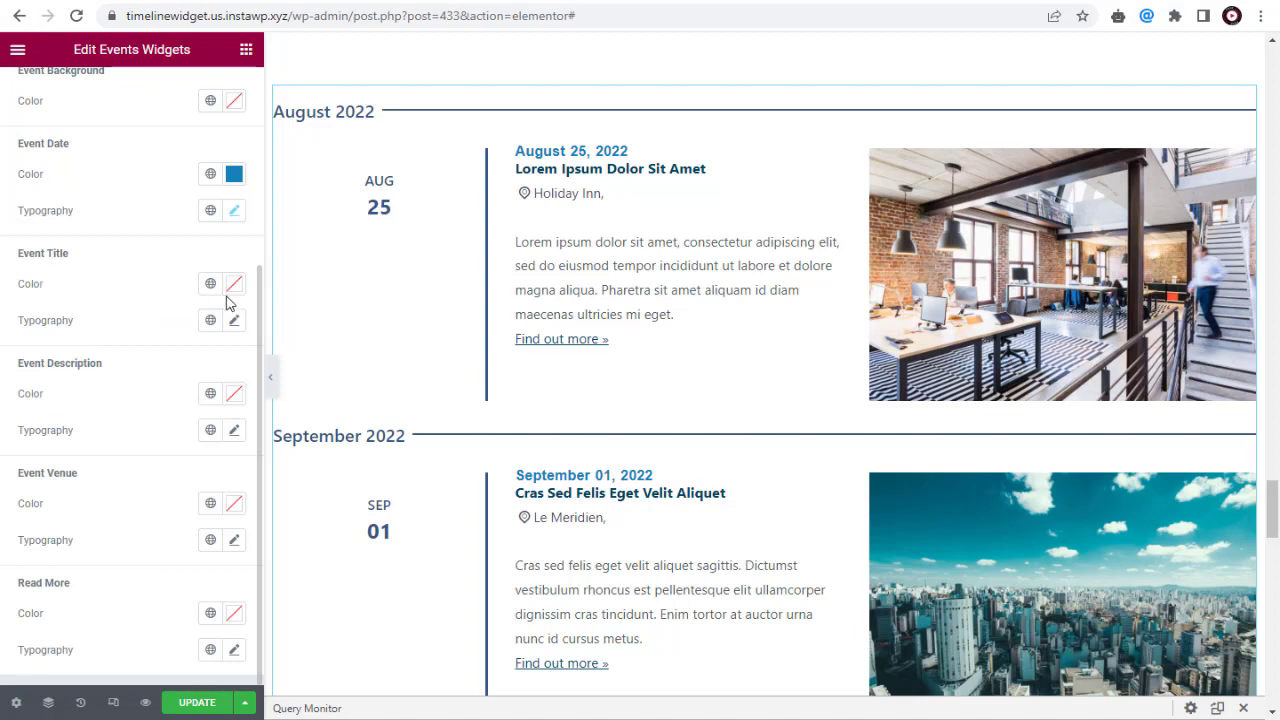
# Set the event title colour to a strong blue
pyautogui.click(234, 287)
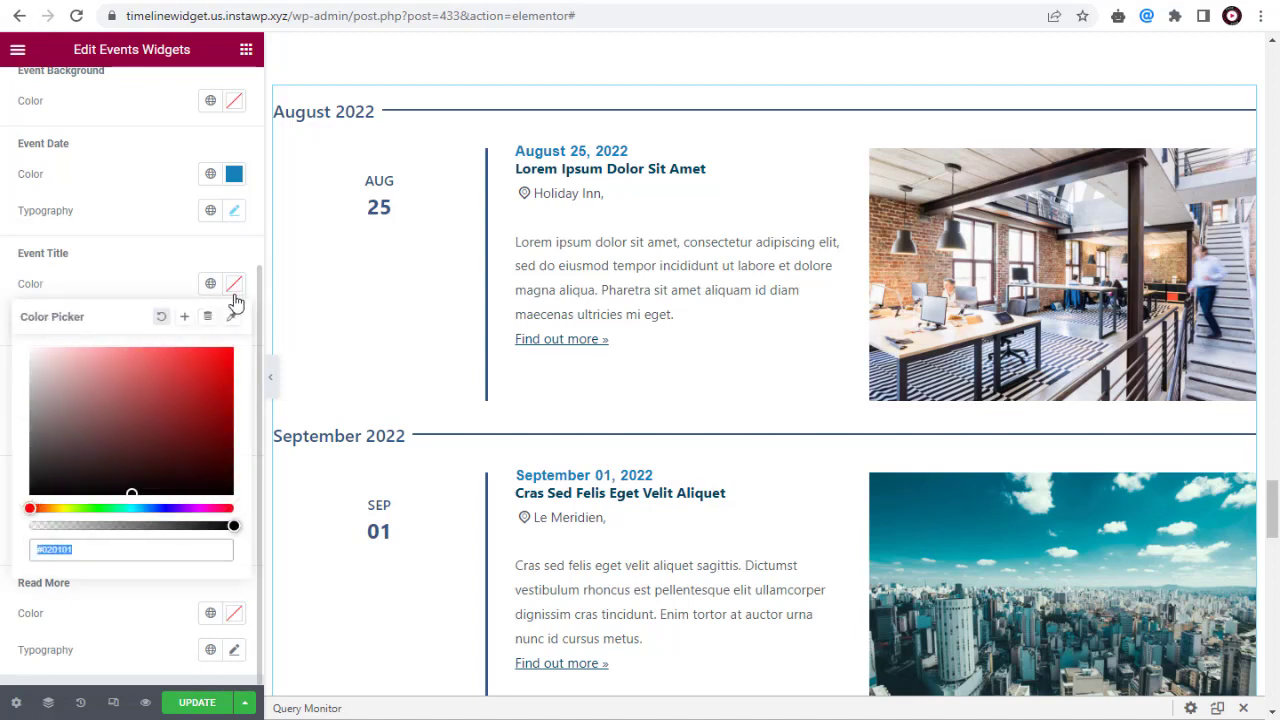
pyautogui.click(145, 508)
pyautogui.moveTo(205, 440)
pyautogui.mouseDown()
pyautogui.moveTo(229, 414)
pyautogui.moveTo(229, 434)
pyautogui.mouseUp()
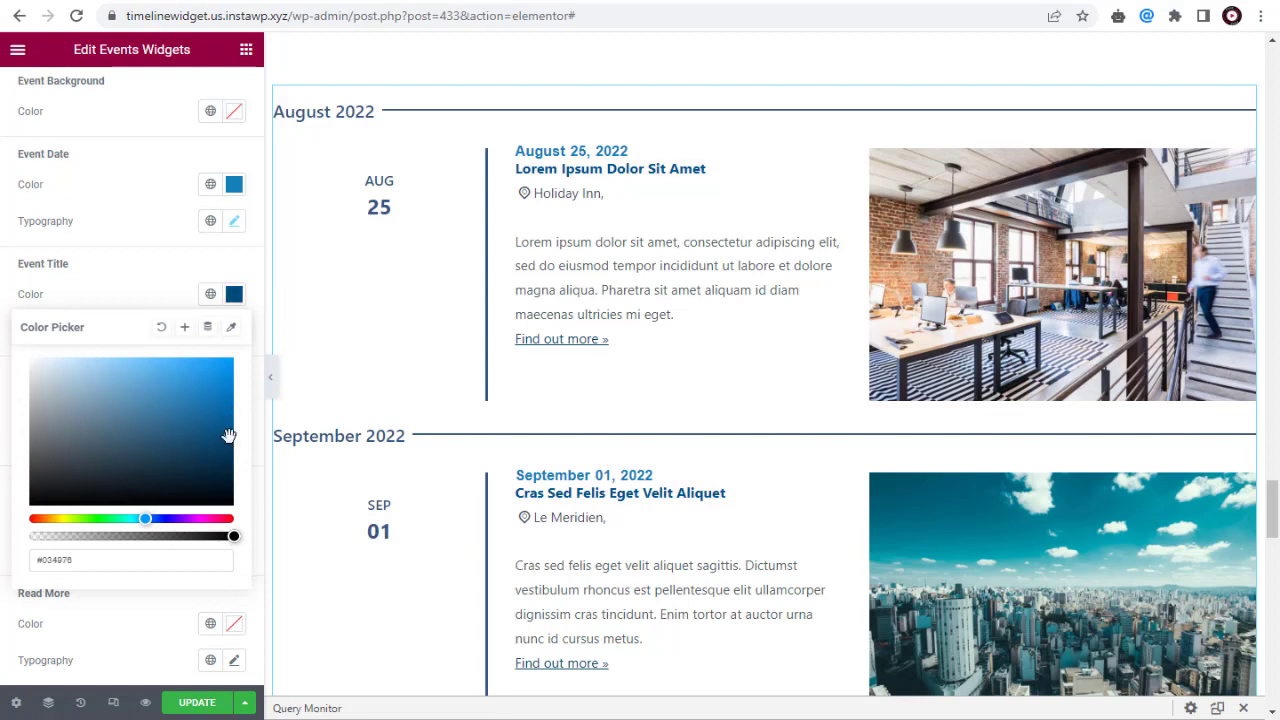
pyautogui.click(8, 448)
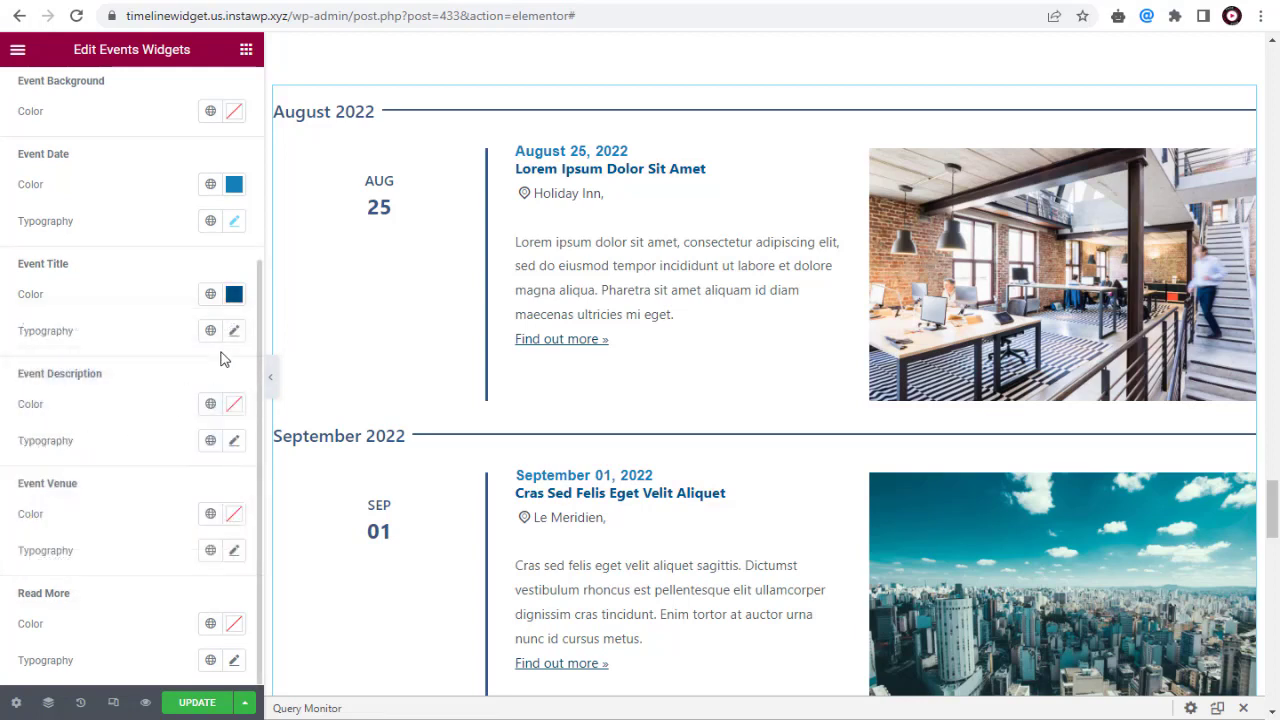
# Set the event title font to Tahoma at 17 px
pyautogui.click(235, 332)
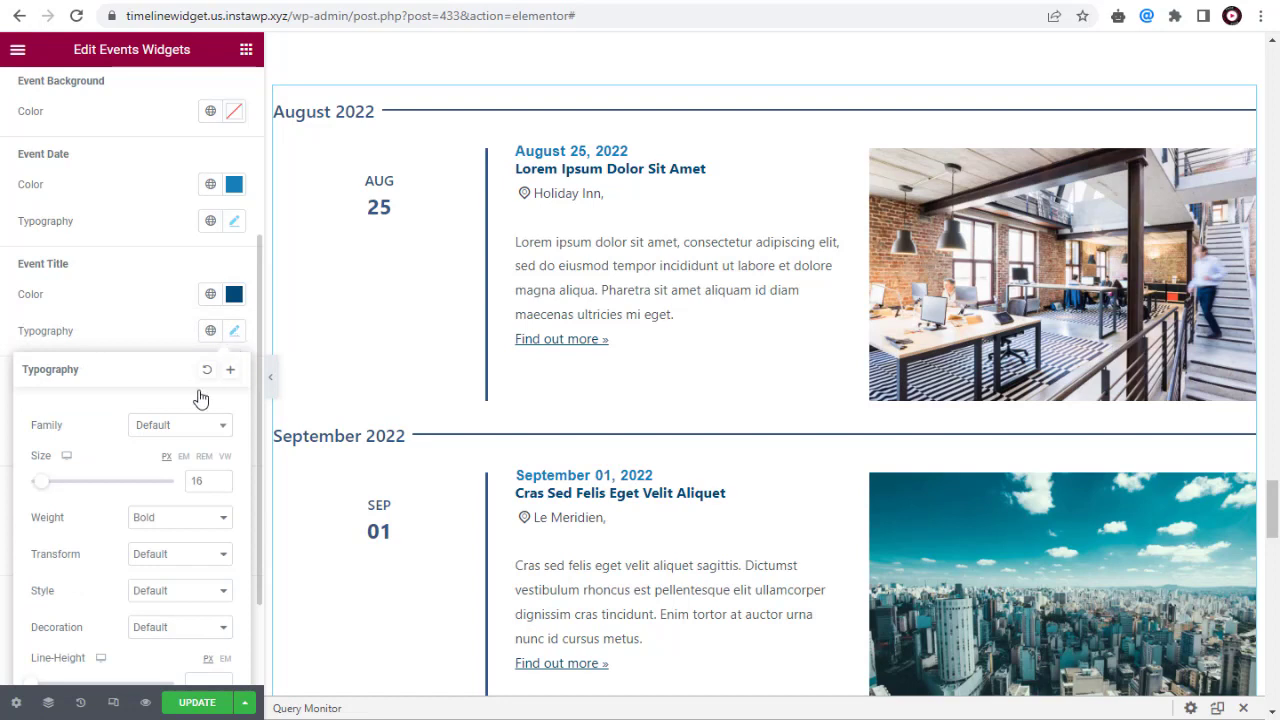
pyautogui.click(168, 427)
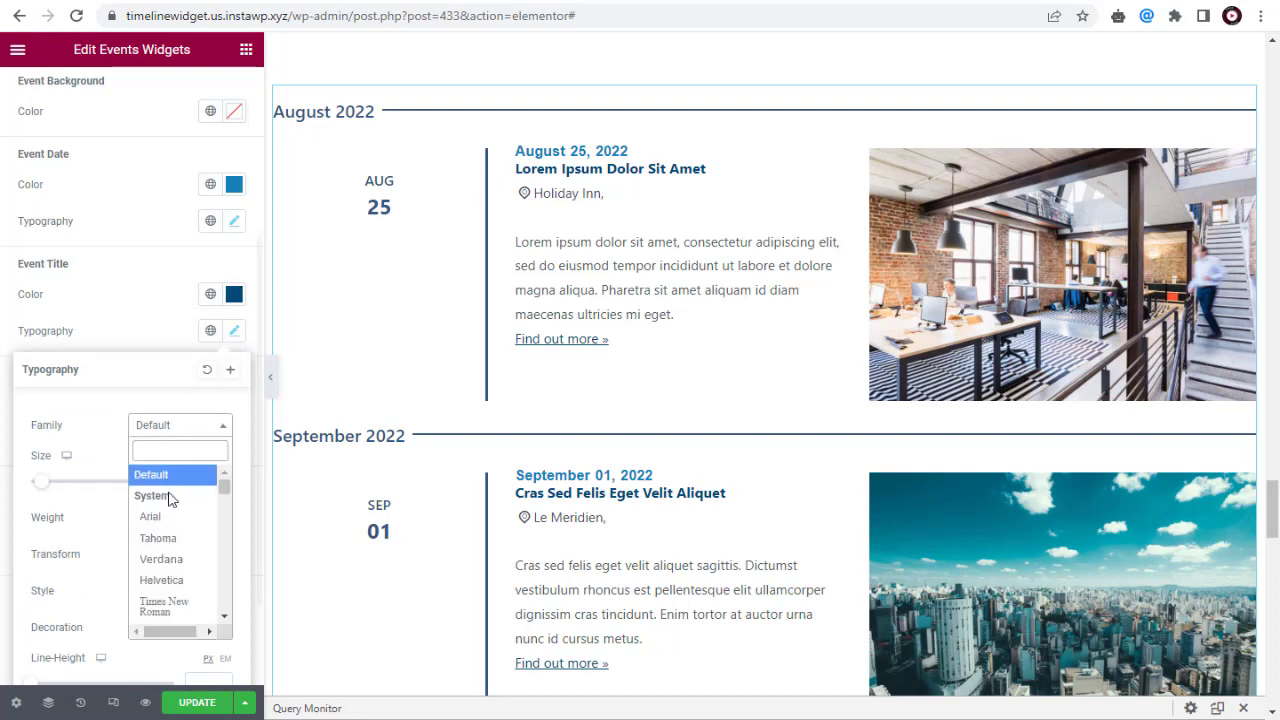
pyautogui.click(166, 538)
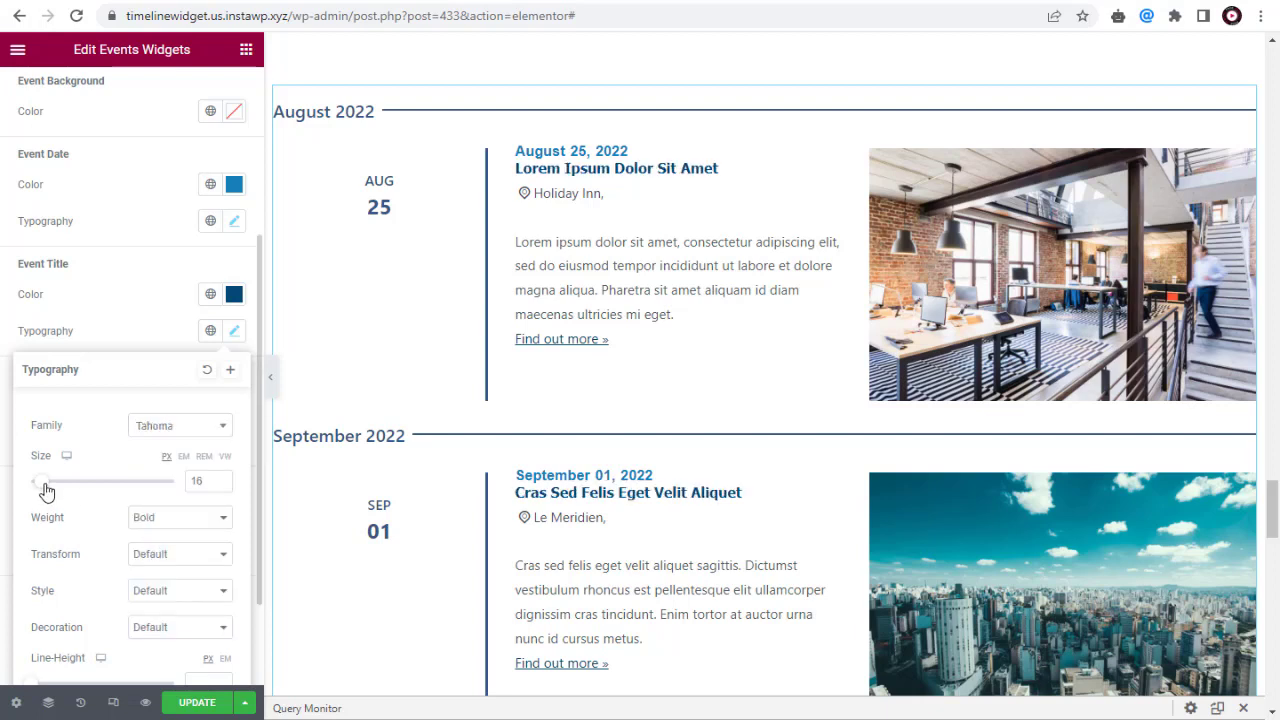
pyautogui.moveTo(45, 490); pyautogui.dragTo(48, 492)
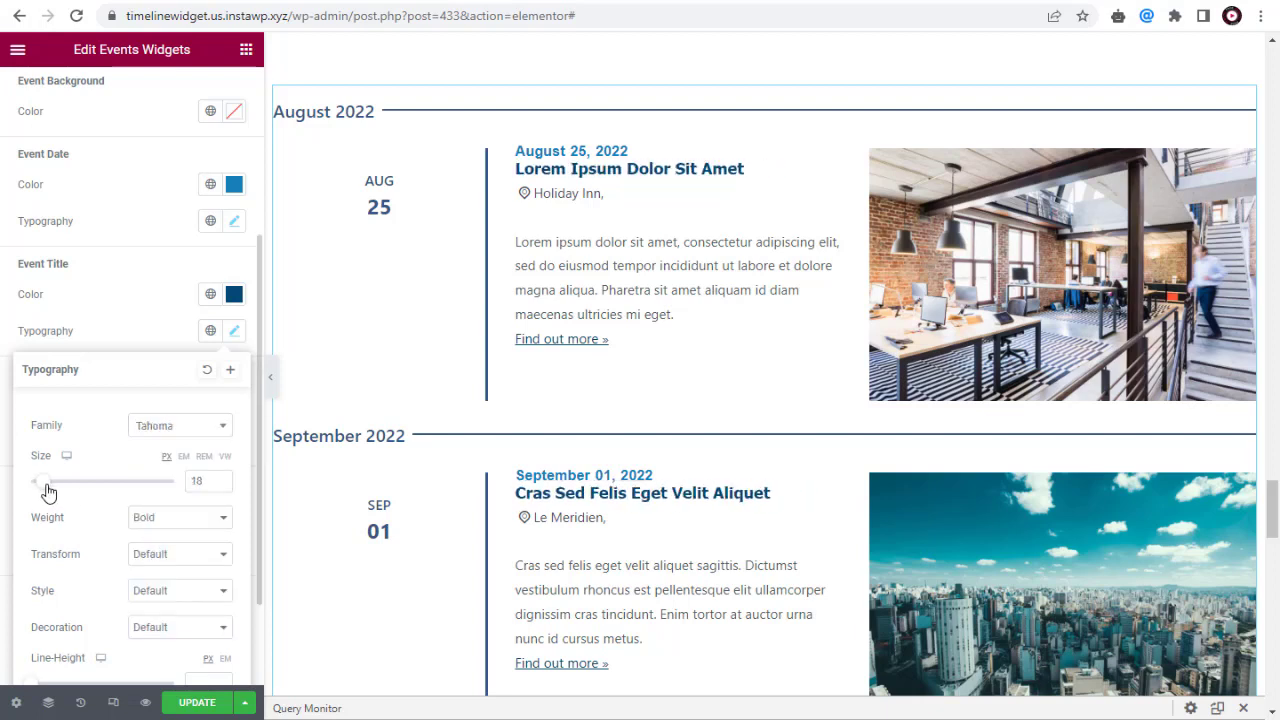
pyautogui.moveTo(48, 492); pyautogui.dragTo(47, 492)
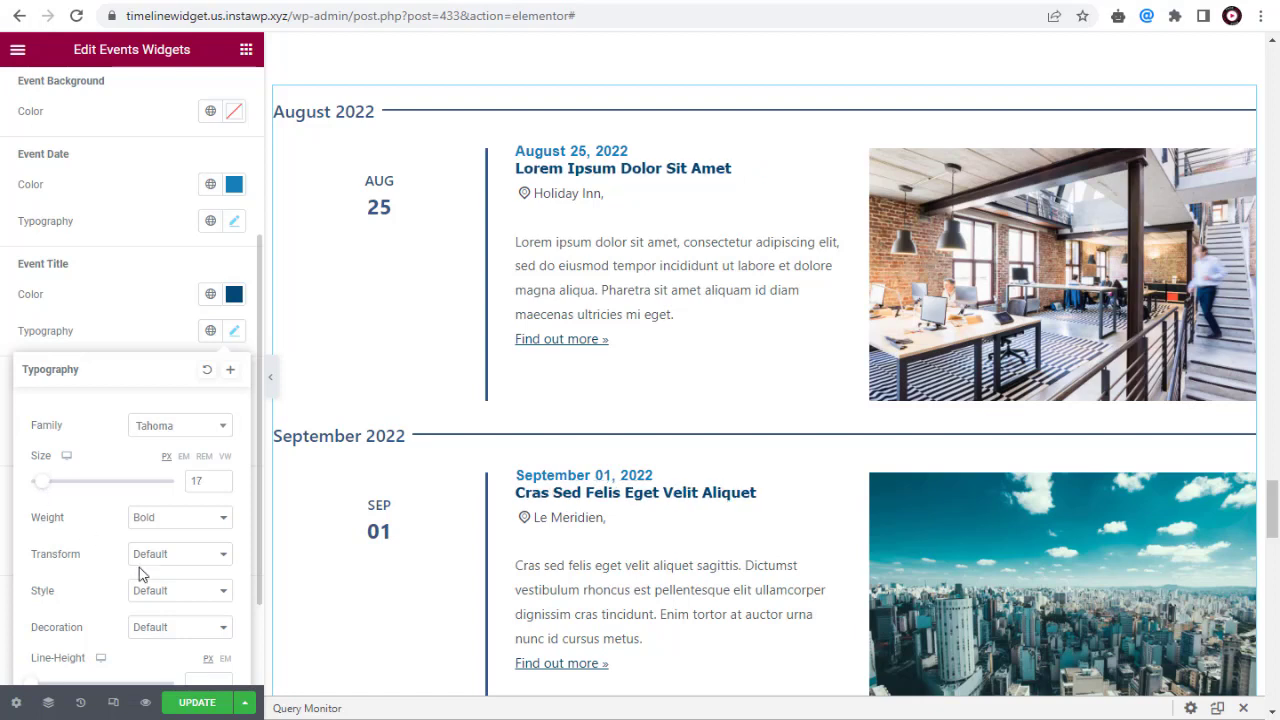
pyautogui.scroll(-2, 212, 532)
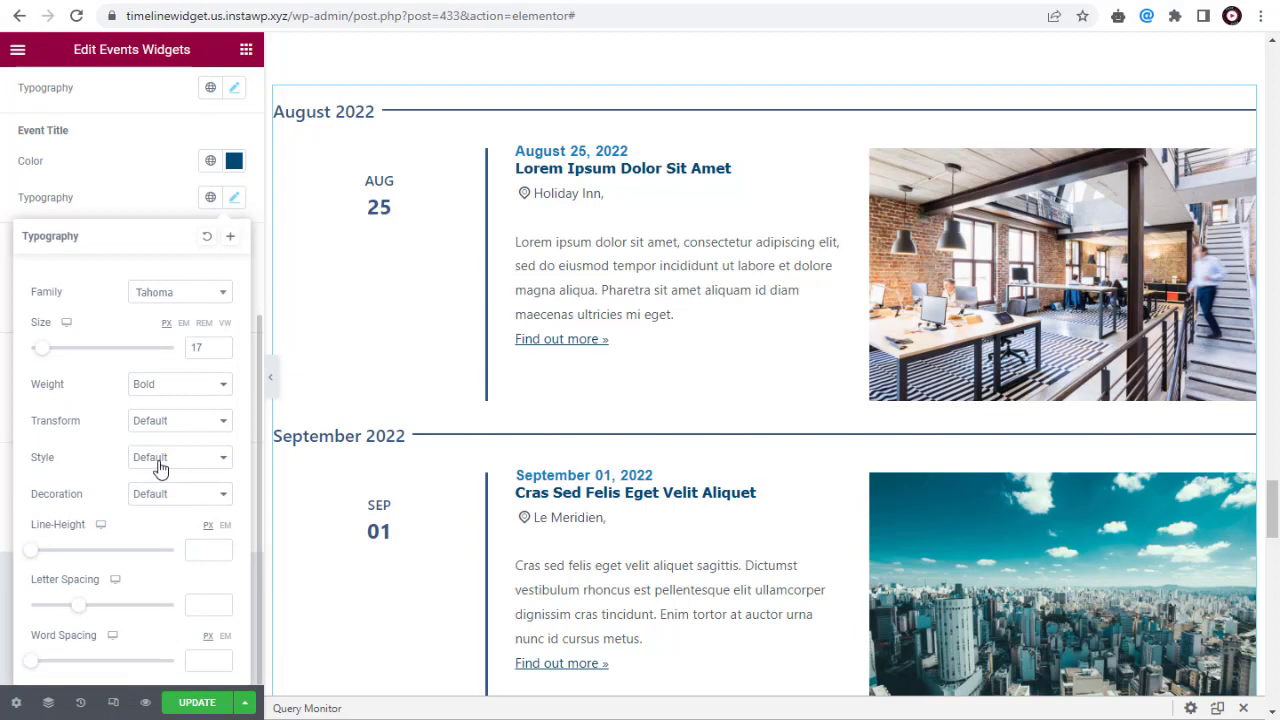
# Give event titles Normal style, line height 34, letter spacing 1, word spacing 2
pyautogui.click(158, 467)
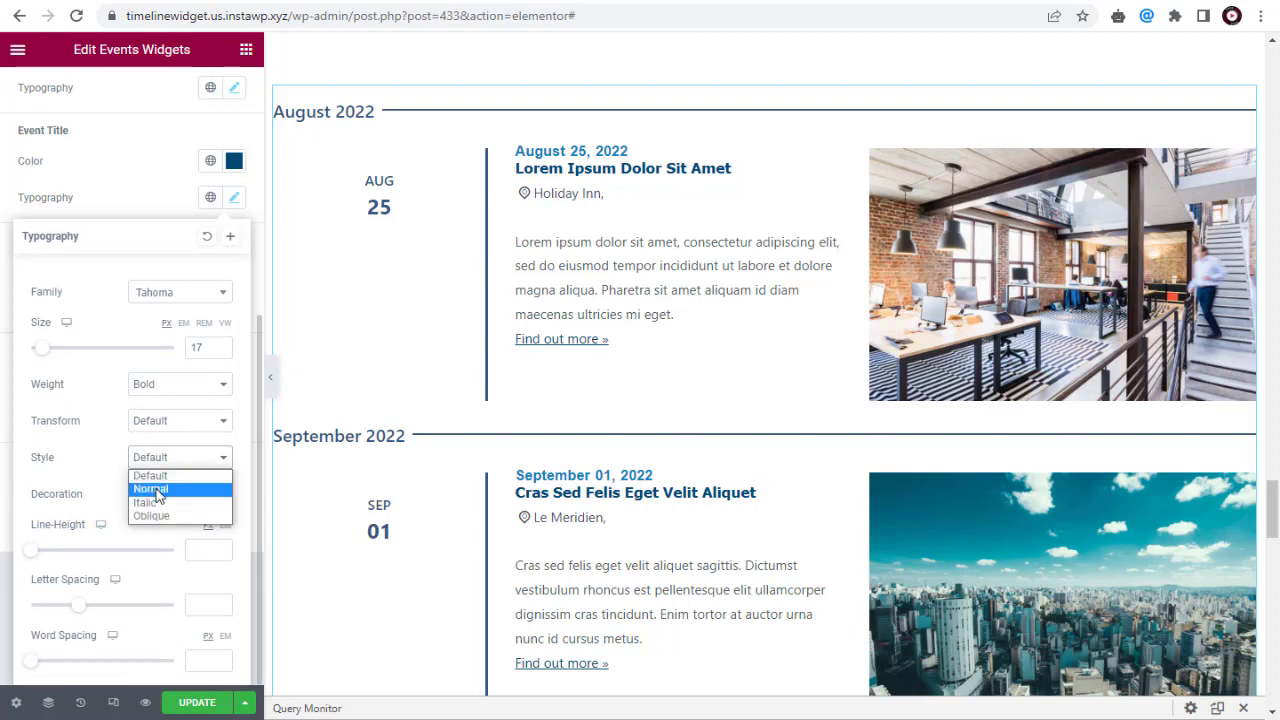
pyautogui.click(157, 490)
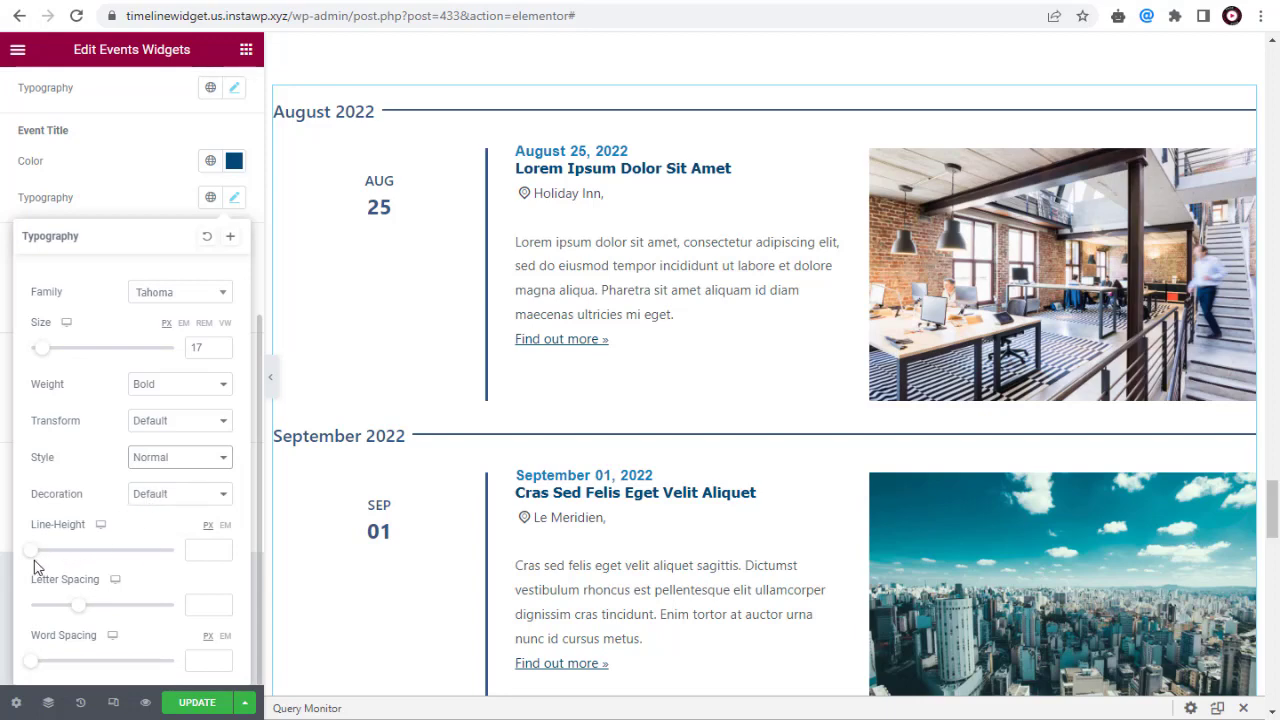
pyautogui.moveTo(34, 560); pyautogui.dragTo(80, 563)
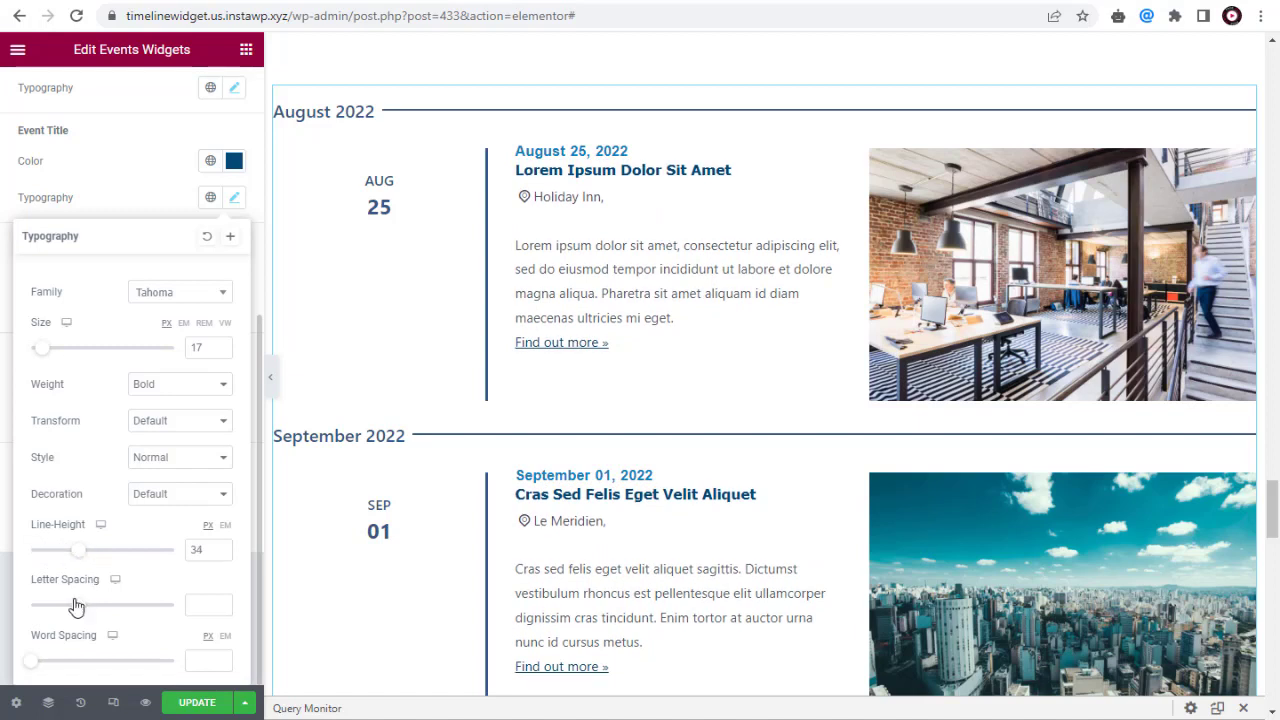
pyautogui.moveTo(74, 609); pyautogui.dragTo(85, 609)
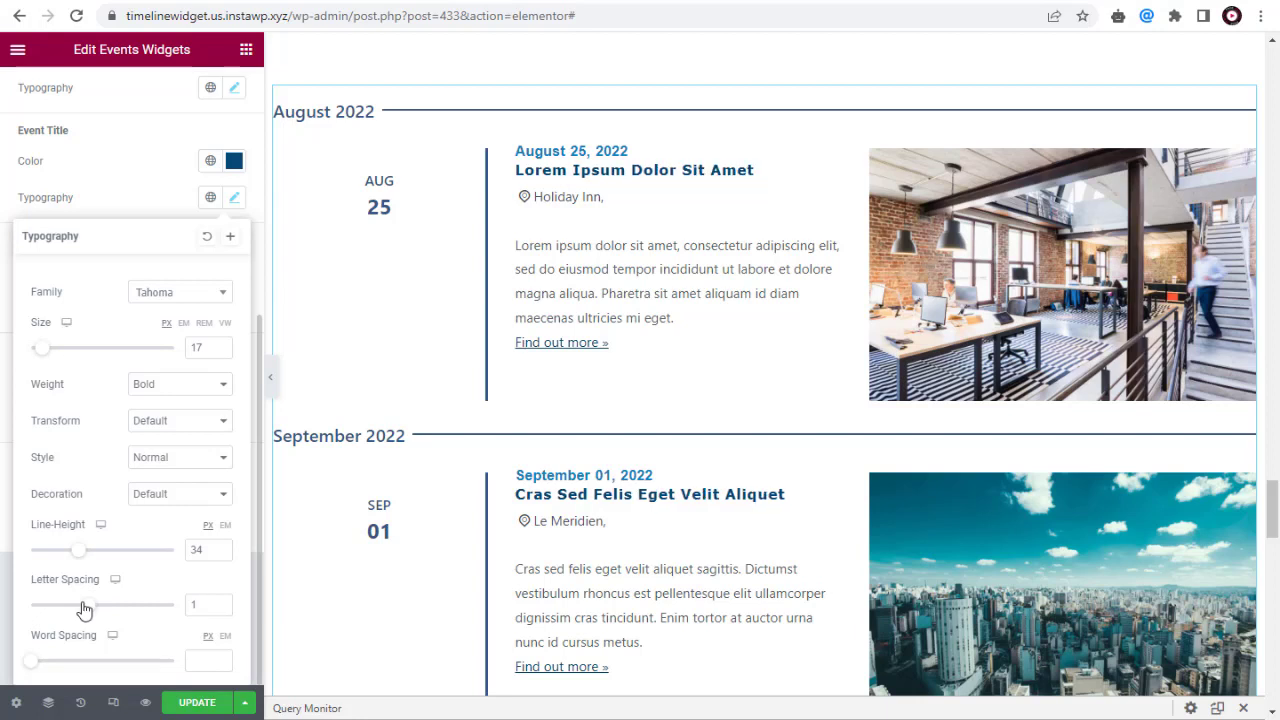
pyautogui.click(34, 663)
pyautogui.moveTo(34, 666); pyautogui.dragTo(8, 666)
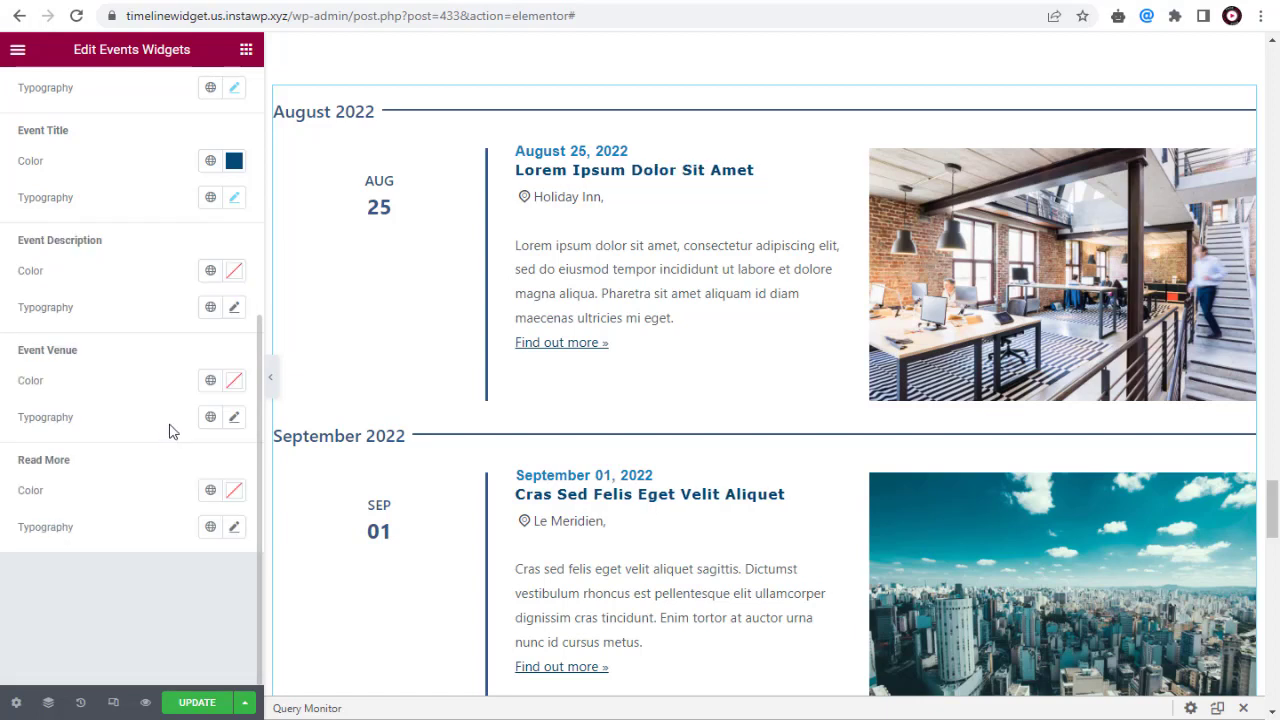
# Set the event description colour to dark blue #25487E
pyautogui.click(233, 271)
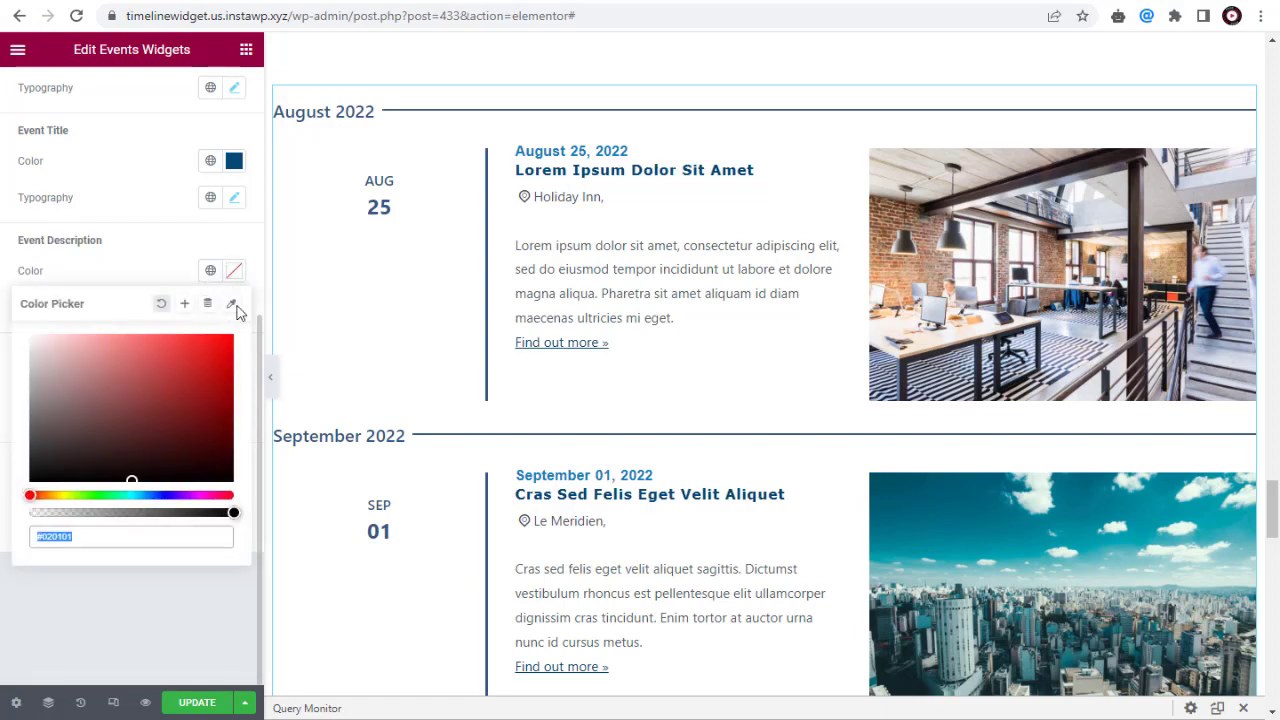
pyautogui.click(155, 497)
pyautogui.scroll(2, 155, 497)
pyautogui.moveTo(151, 491); pyautogui.dragTo(175, 541)
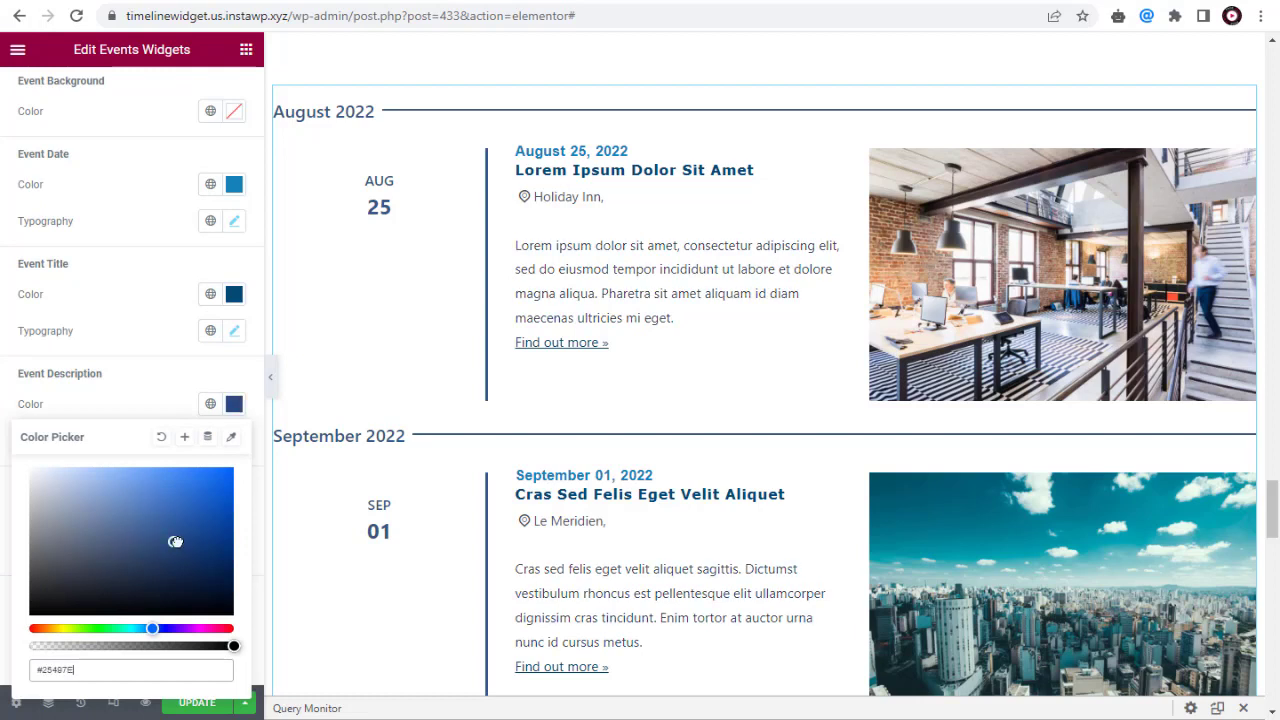
pyautogui.click(138, 410)
# Set the event description font to Arial at 15 px
pyautogui.click(235, 445)
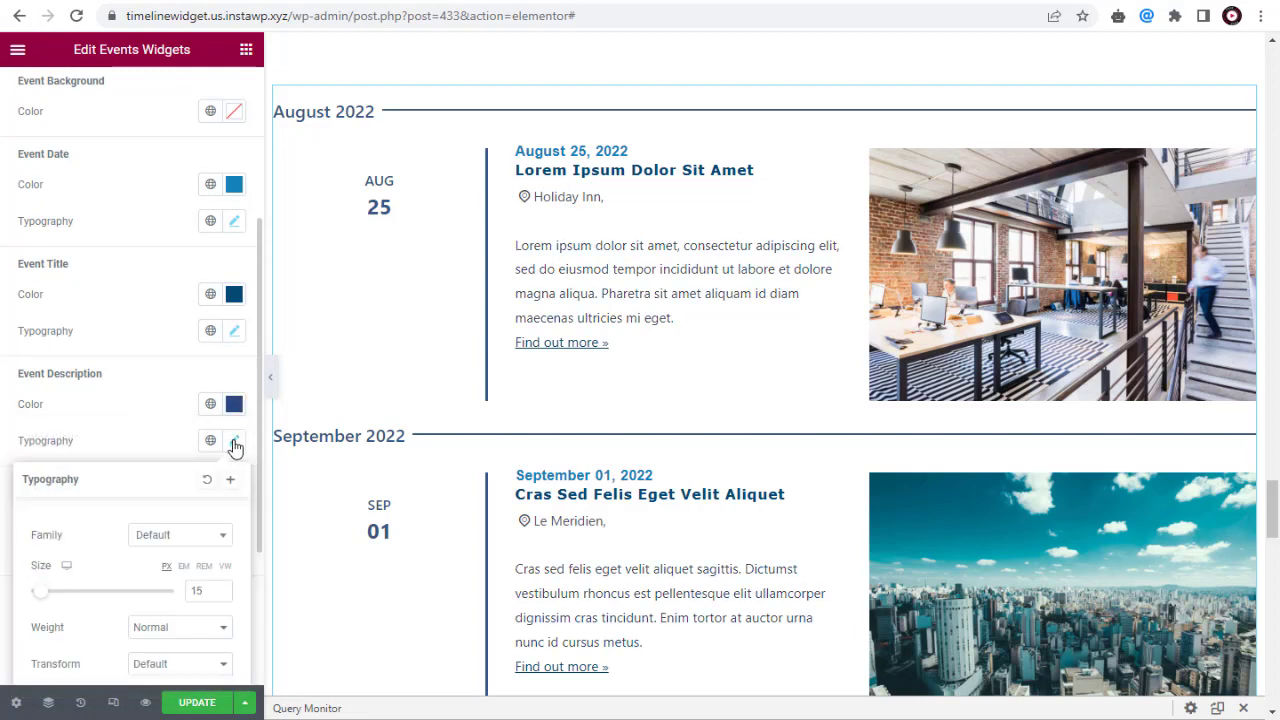
pyautogui.click(198, 539)
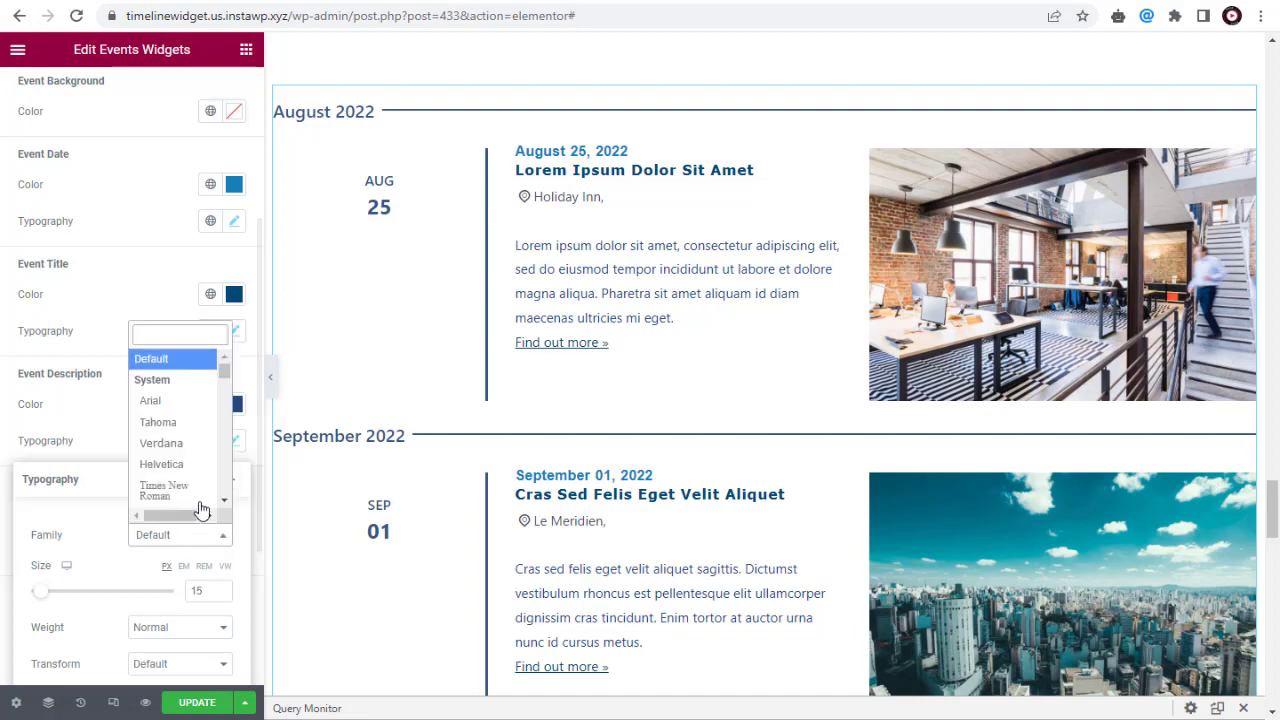
pyautogui.click(161, 443)
pyautogui.click(150, 401)
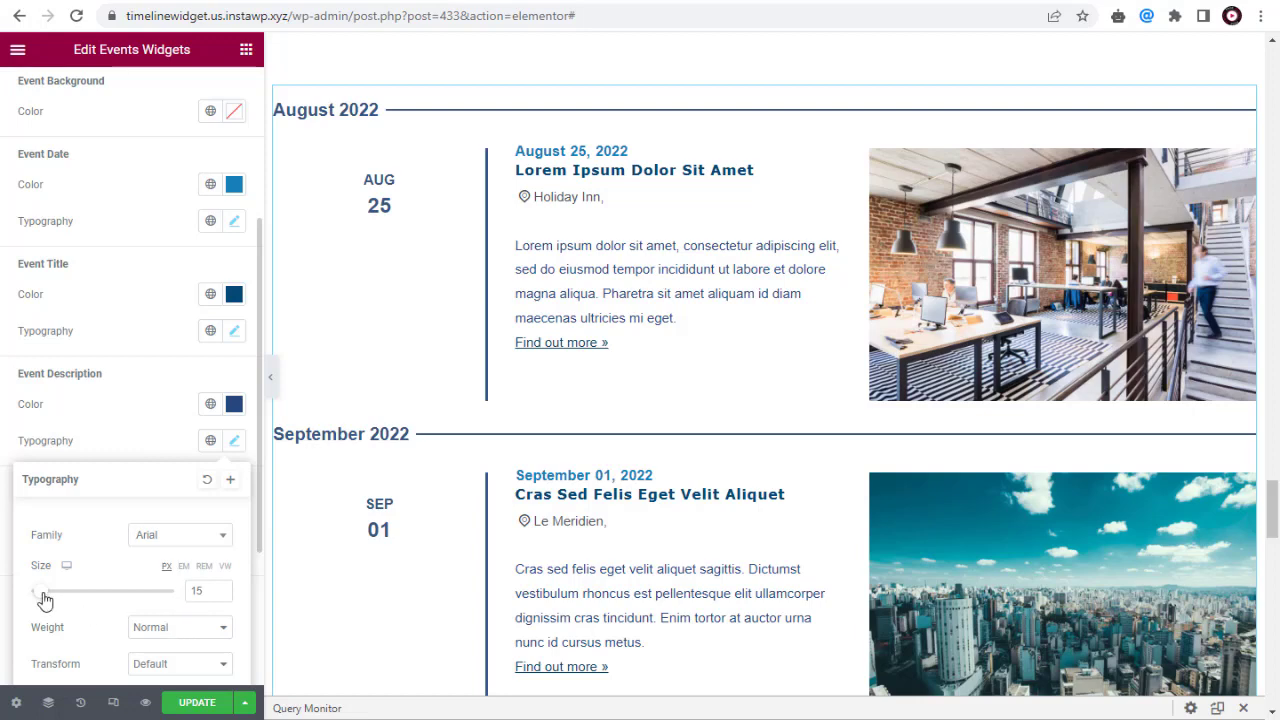
pyautogui.moveTo(45, 598); pyautogui.dragTo(42, 600)
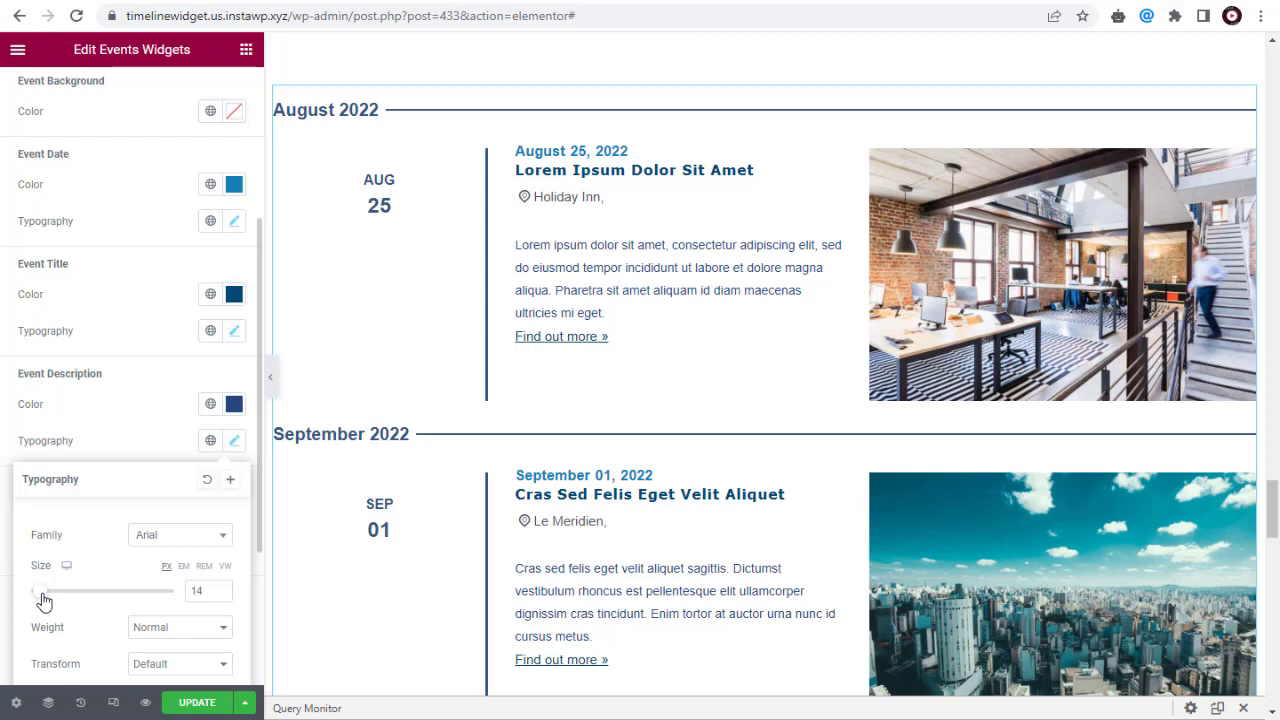
pyautogui.moveTo(43, 599); pyautogui.dragTo(44, 599)
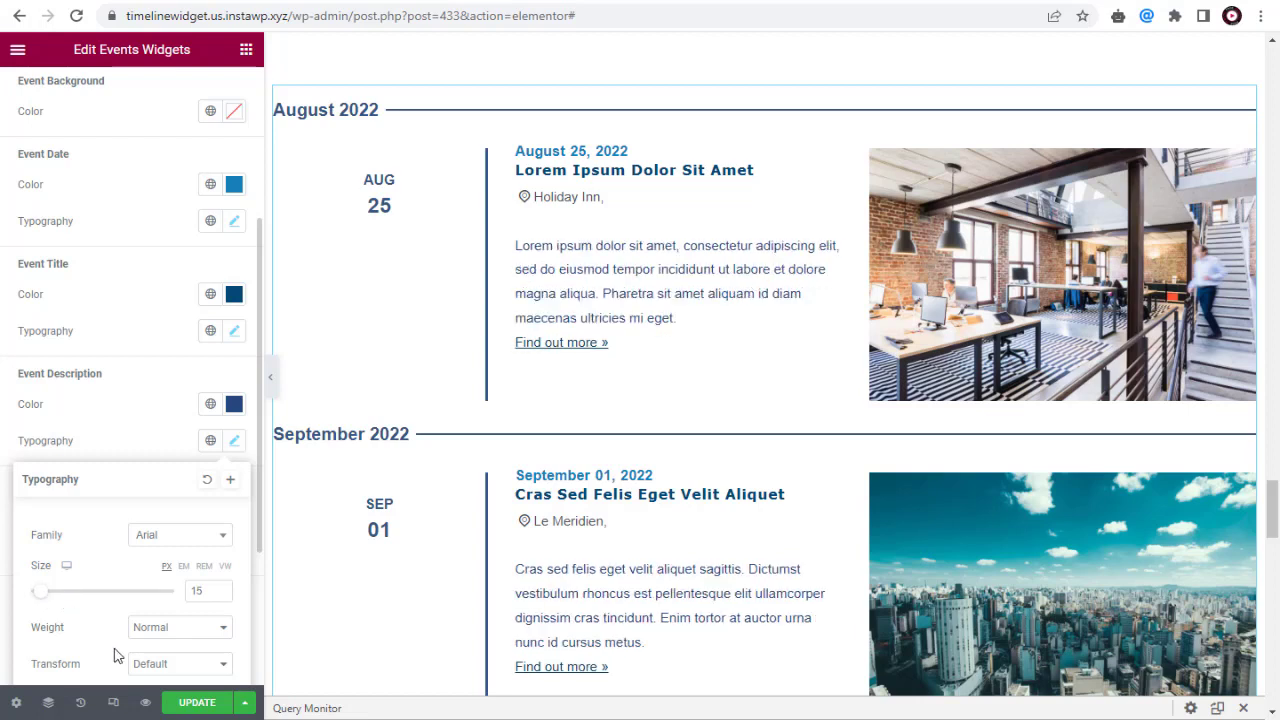
pyautogui.scroll(-2, 166, 641)
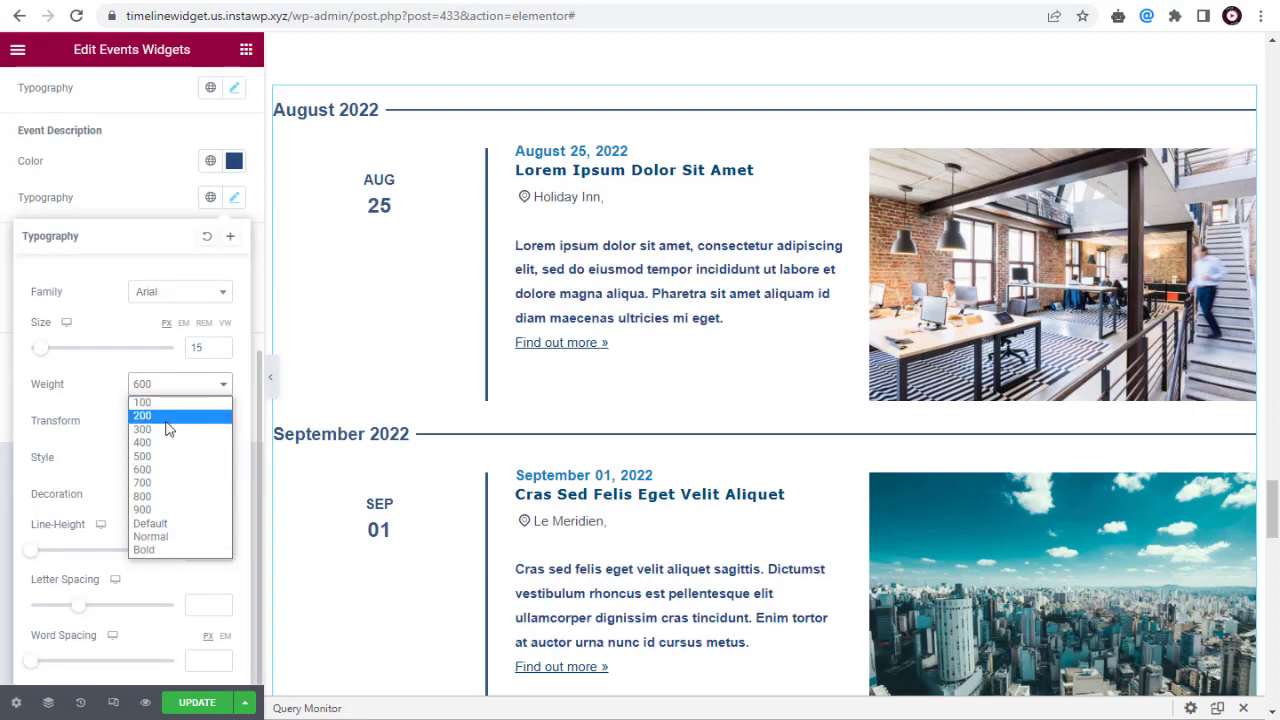
# Give descriptions weight 400, Default style, line height 25, letter spacing 0.1, word spacing 1
pyautogui.click(163, 442)
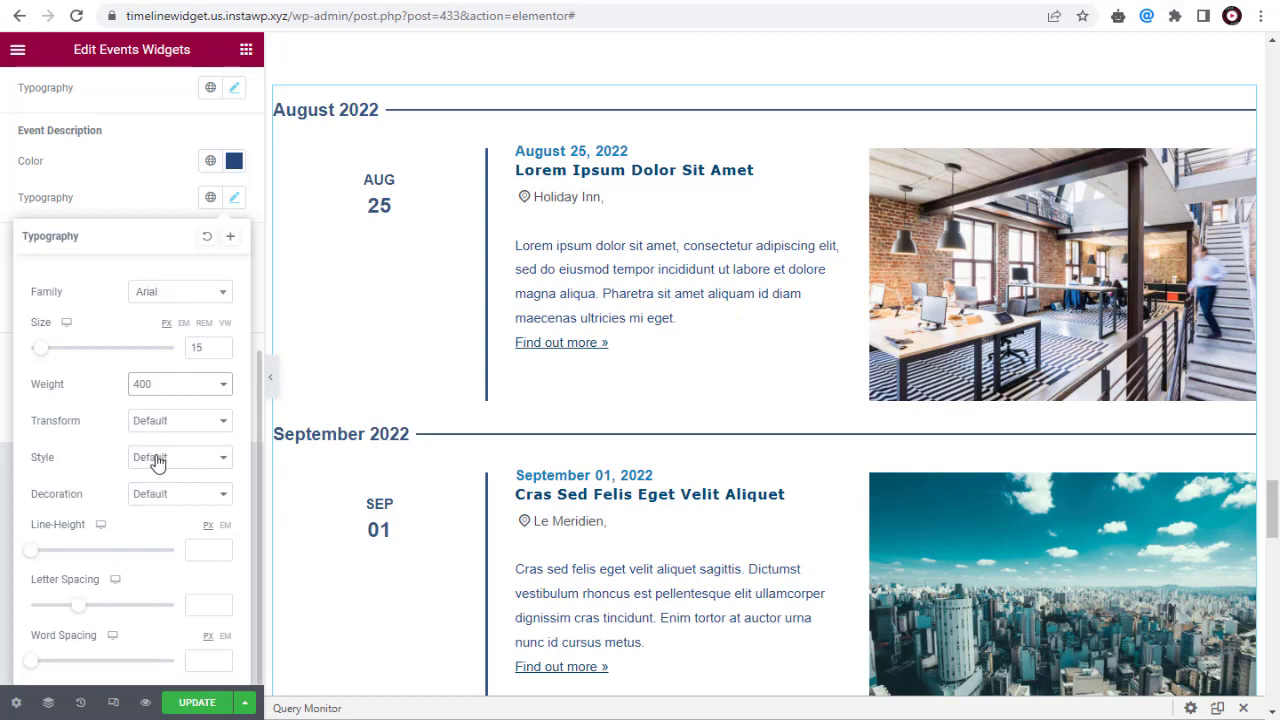
pyautogui.click(160, 459)
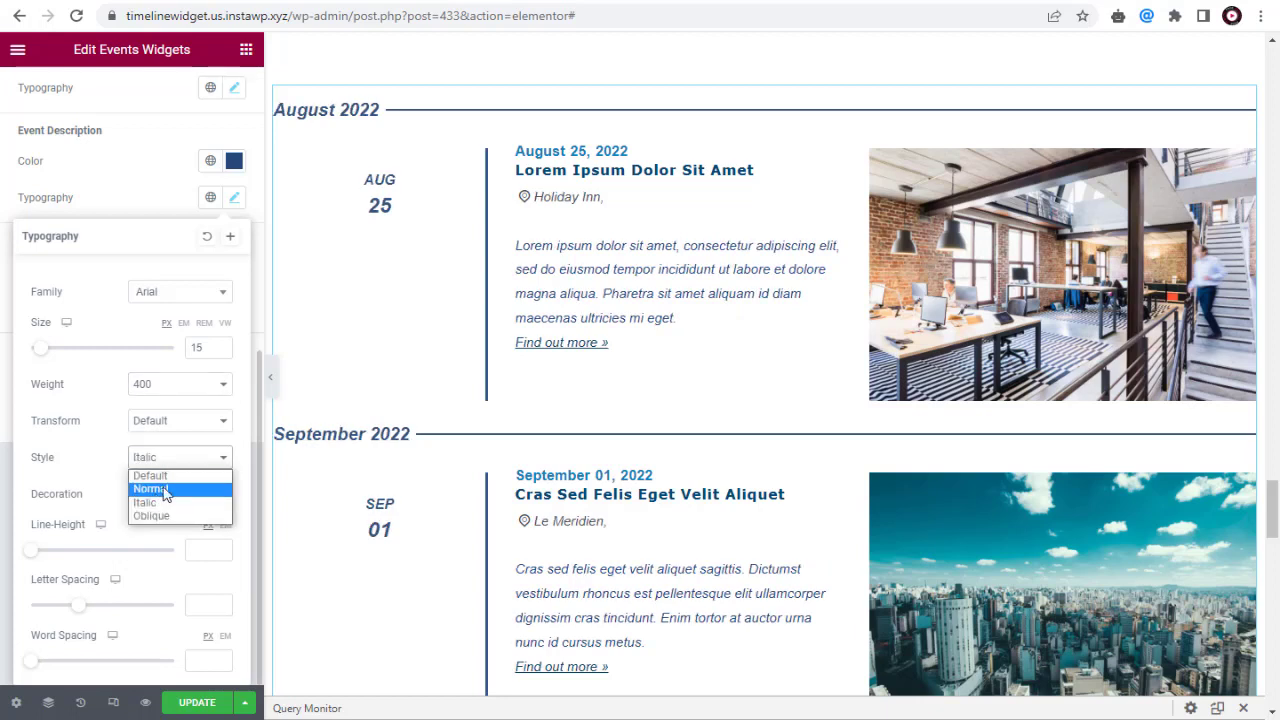
pyautogui.click(152, 488)
pyautogui.click(158, 462)
pyautogui.click(150, 476)
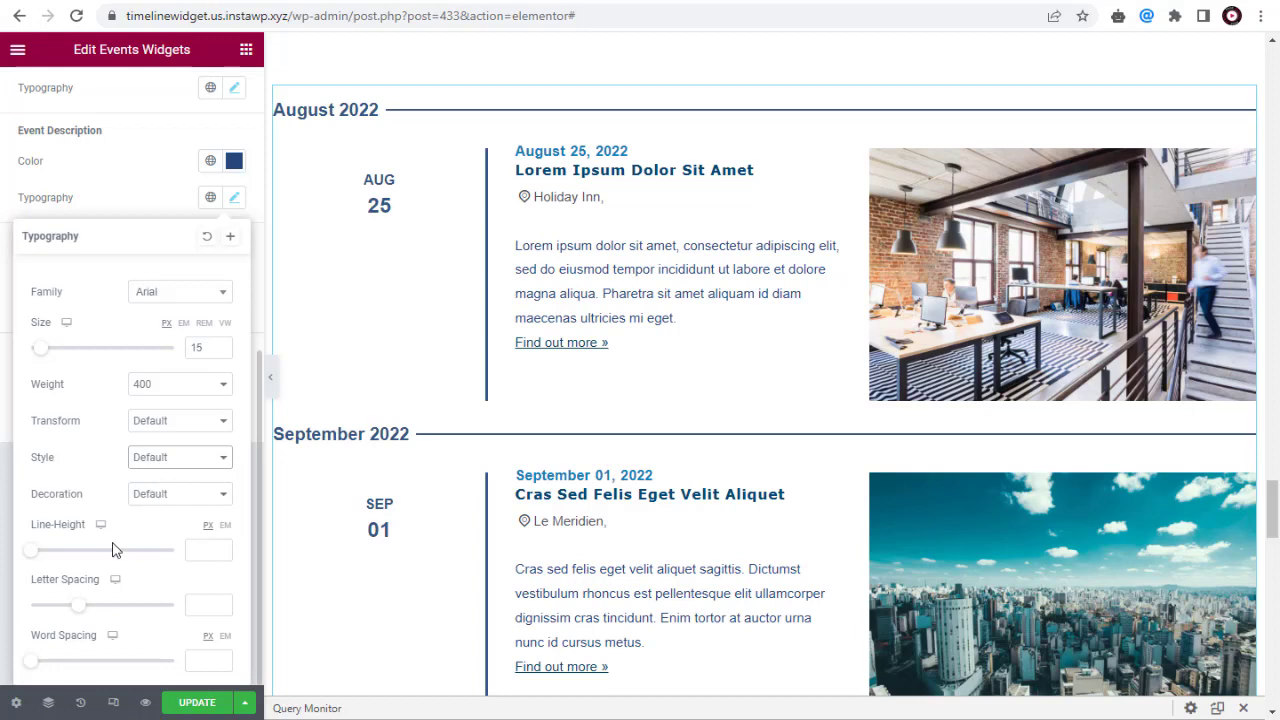
pyautogui.moveTo(33, 556); pyautogui.dragTo(65, 556)
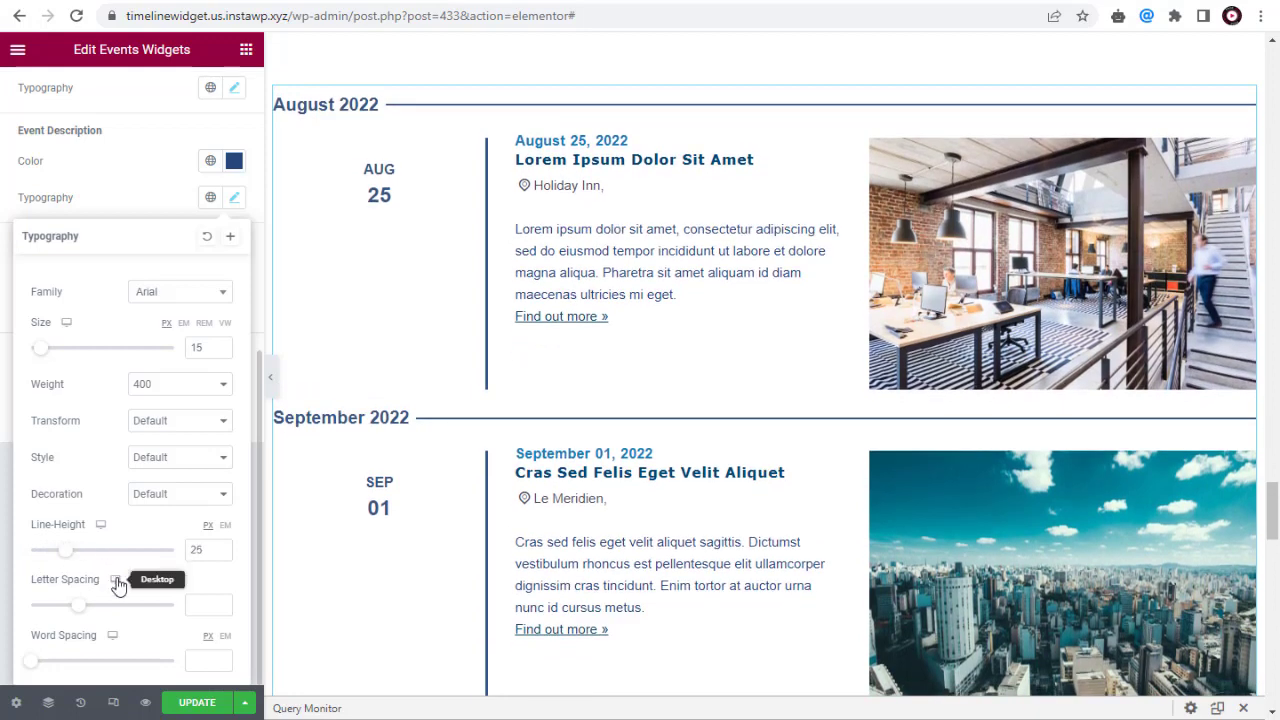
pyautogui.moveTo(78, 605)
pyautogui.mouseDown()
pyautogui.moveTo(89, 607)
pyautogui.moveTo(63, 606)
pyautogui.moveTo(80, 608)
pyautogui.mouseUp()
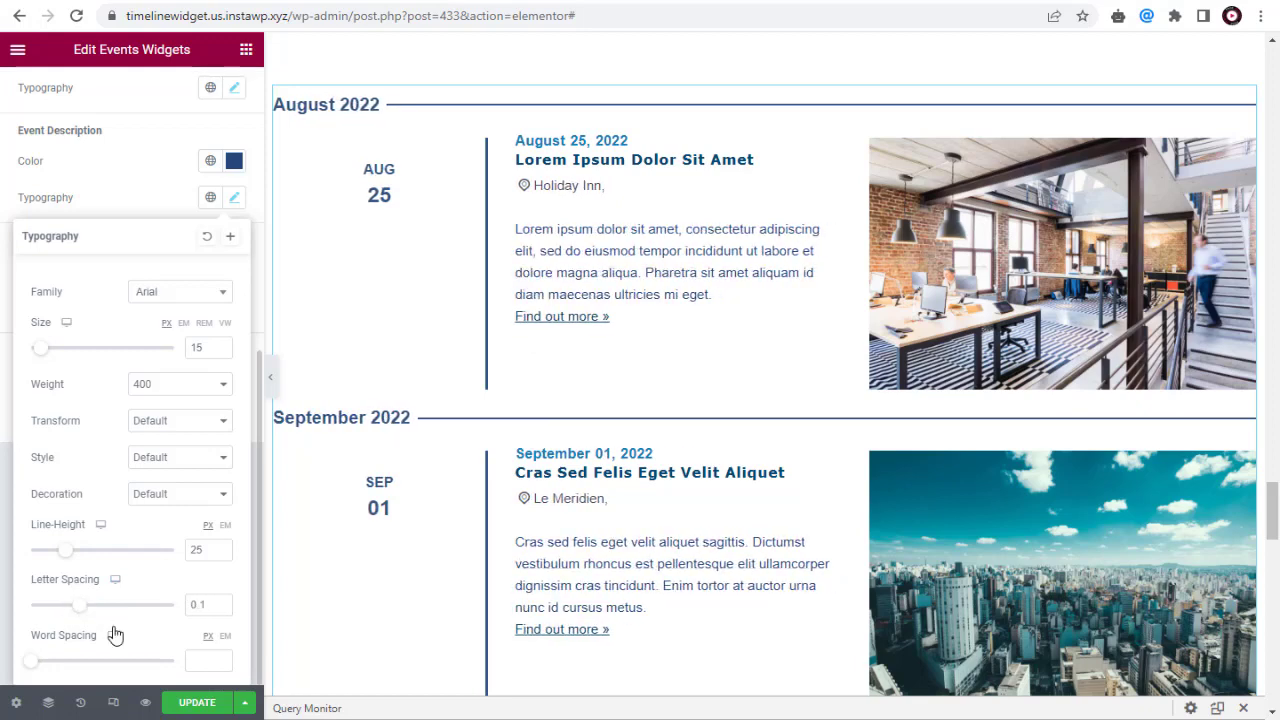
pyautogui.moveTo(33, 664); pyautogui.dragTo(36, 665)
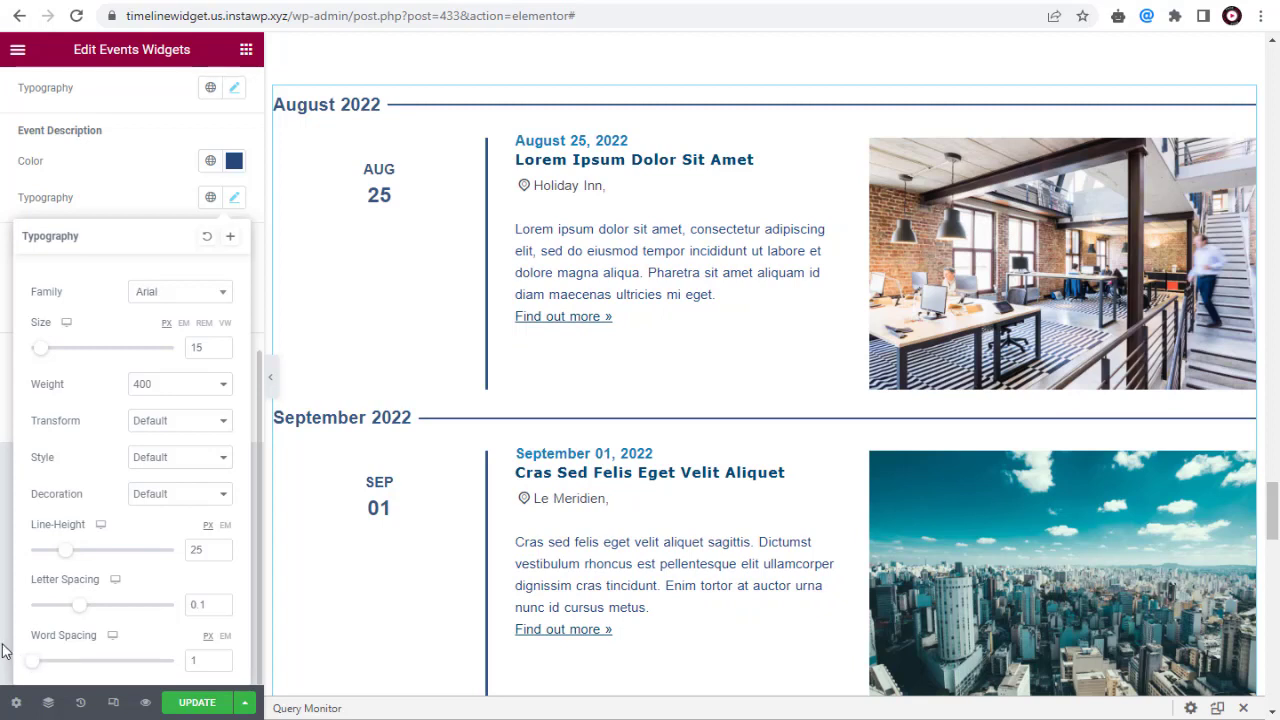
pyautogui.click(2, 651)
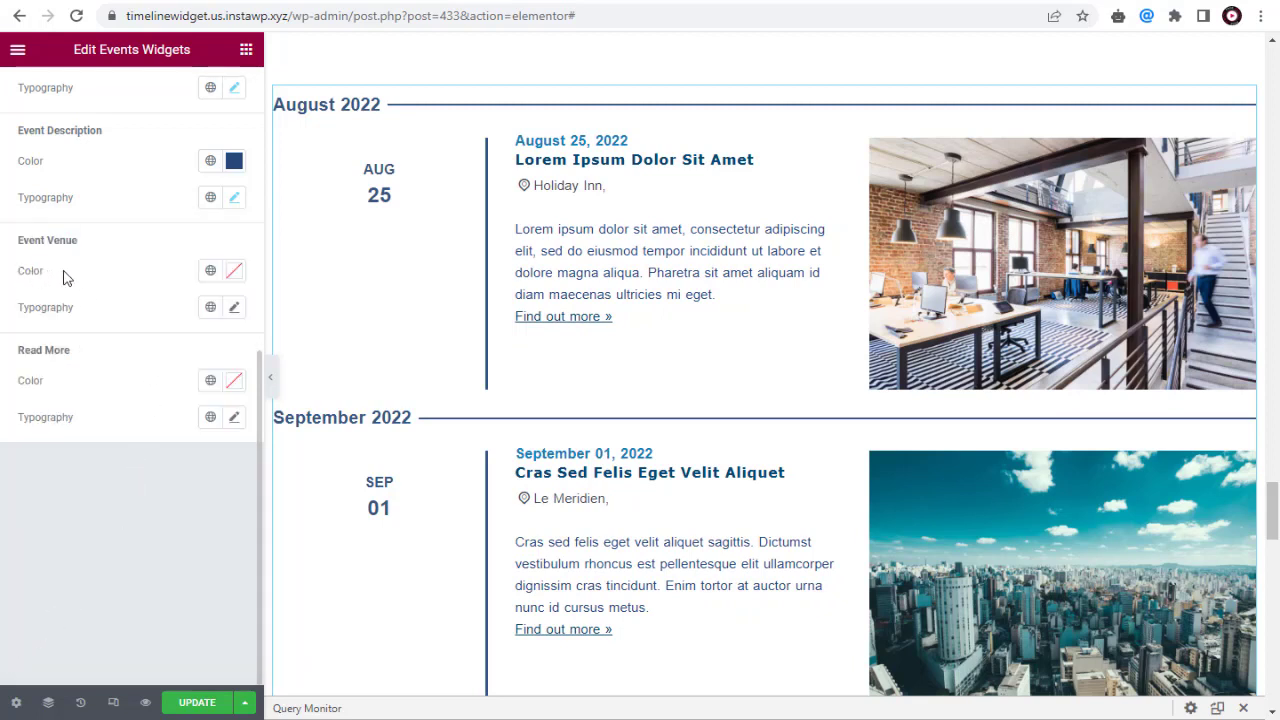
# Set the event venue colour to a vivid blue
pyautogui.click(235, 275)
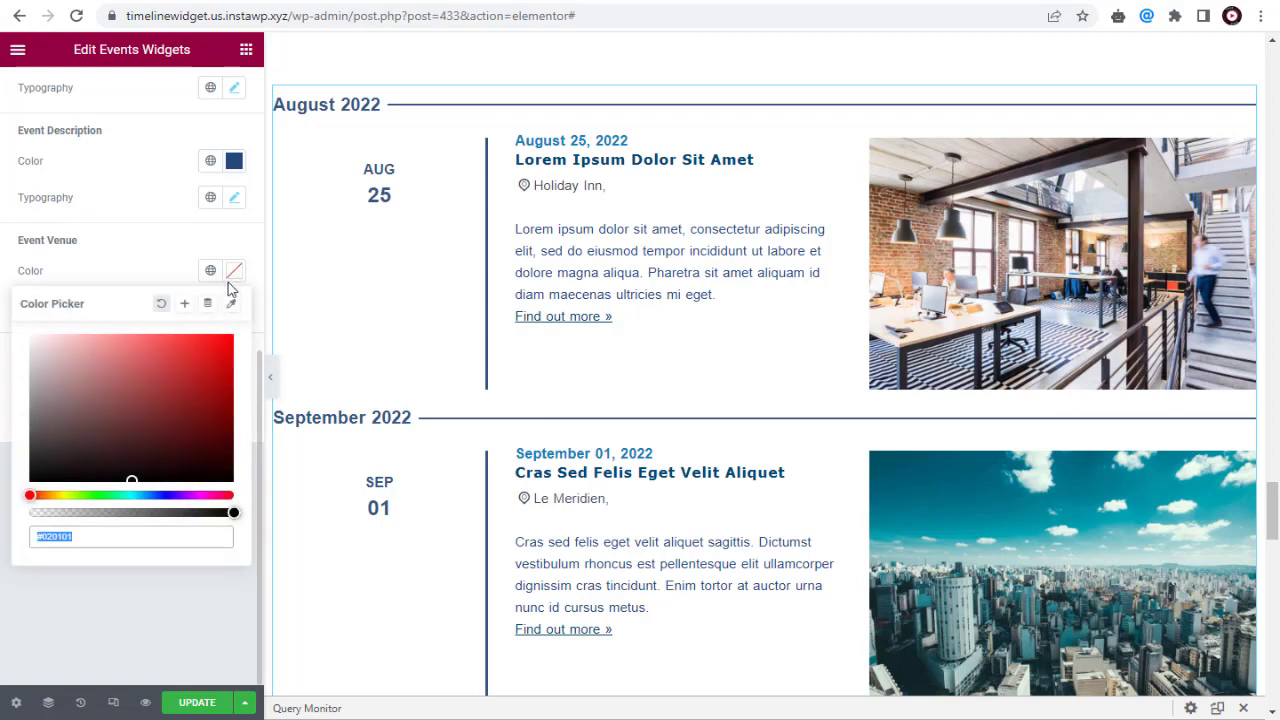
pyautogui.click(153, 495)
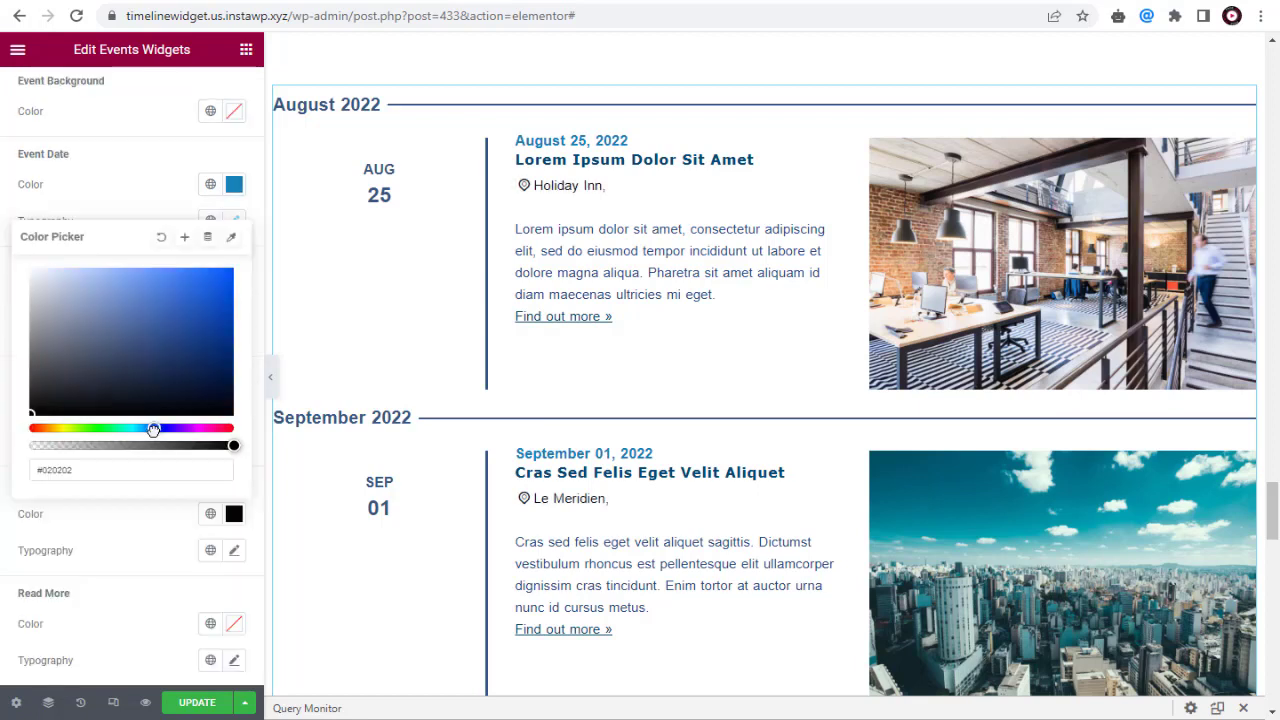
pyautogui.moveTo(134, 351)
pyautogui.mouseDown()
pyautogui.moveTo(211, 311)
pyautogui.moveTo(226, 357)
pyautogui.moveTo(232, 327)
pyautogui.mouseUp()
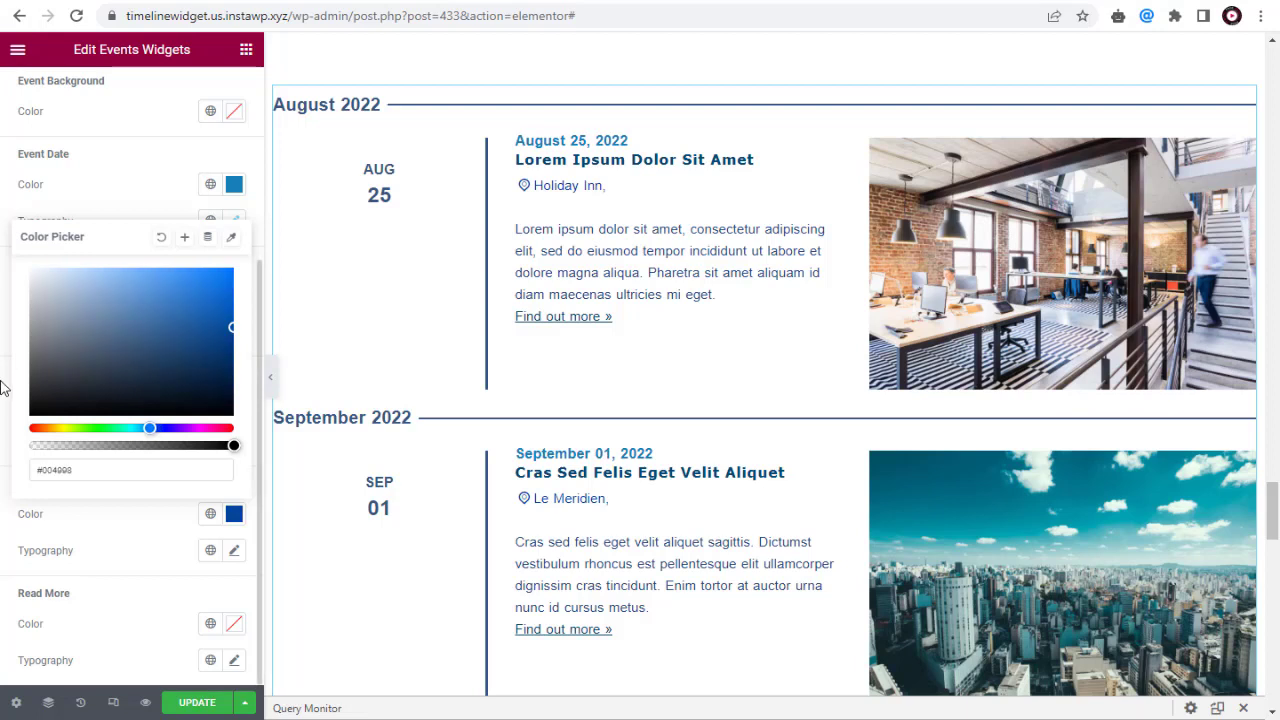
pyautogui.click(2, 388)
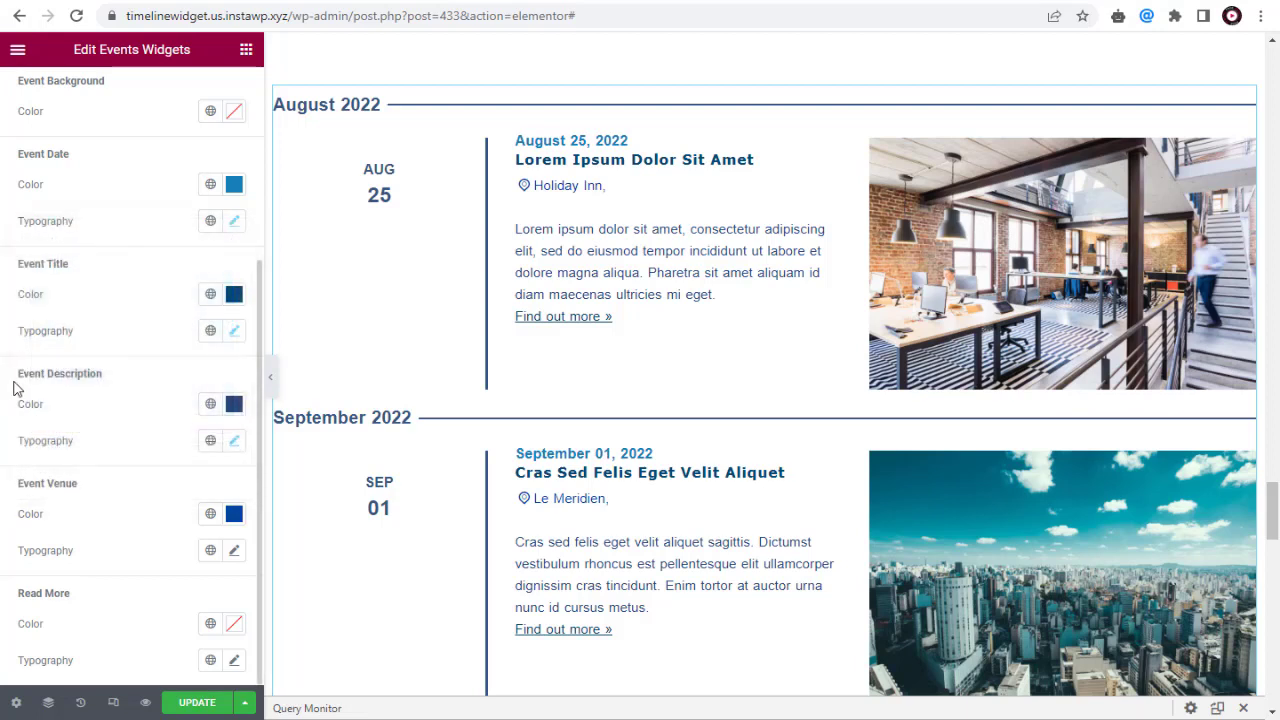
# Set the event venue font to Tahoma at 14 px
pyautogui.click(234, 556)
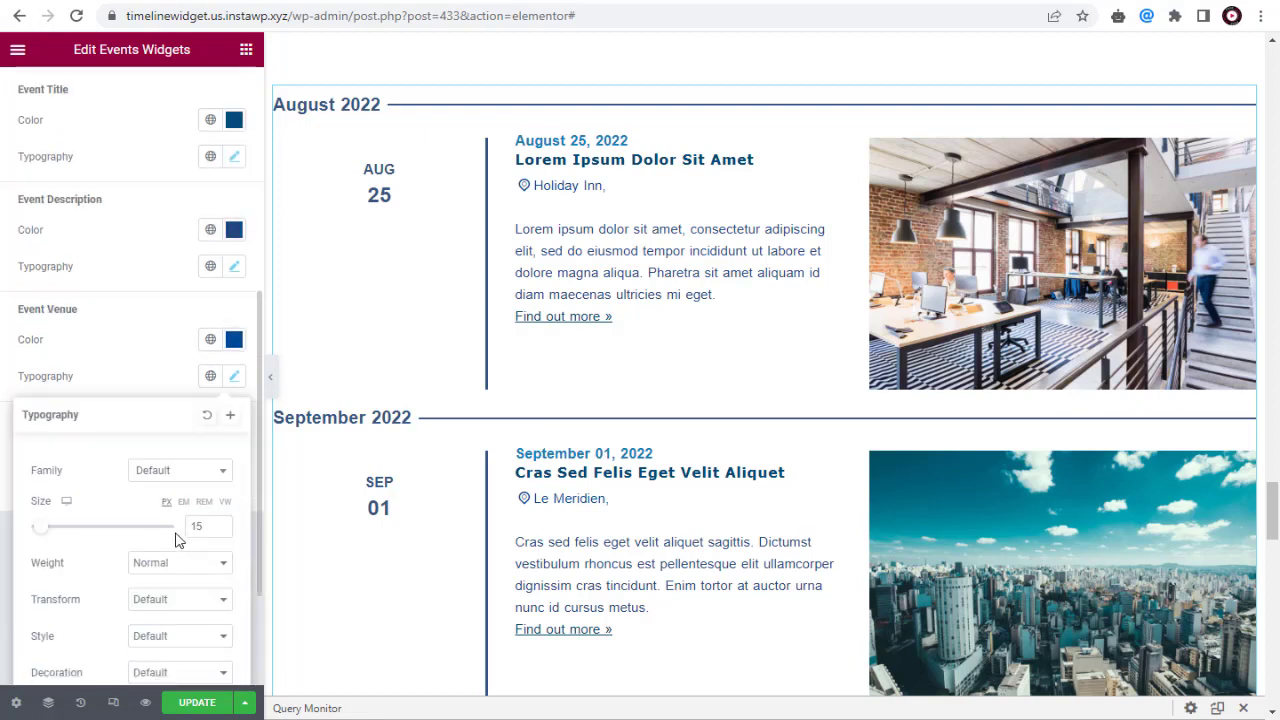
pyautogui.click(198, 474)
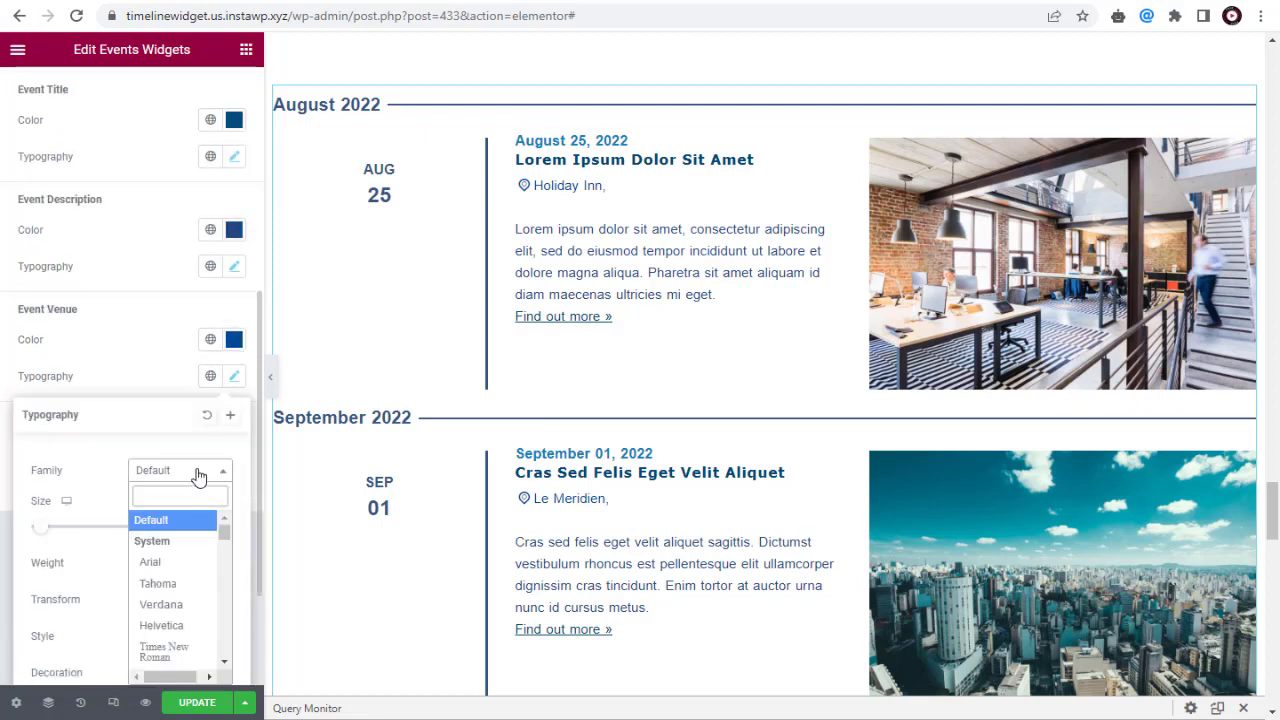
pyautogui.click(160, 584)
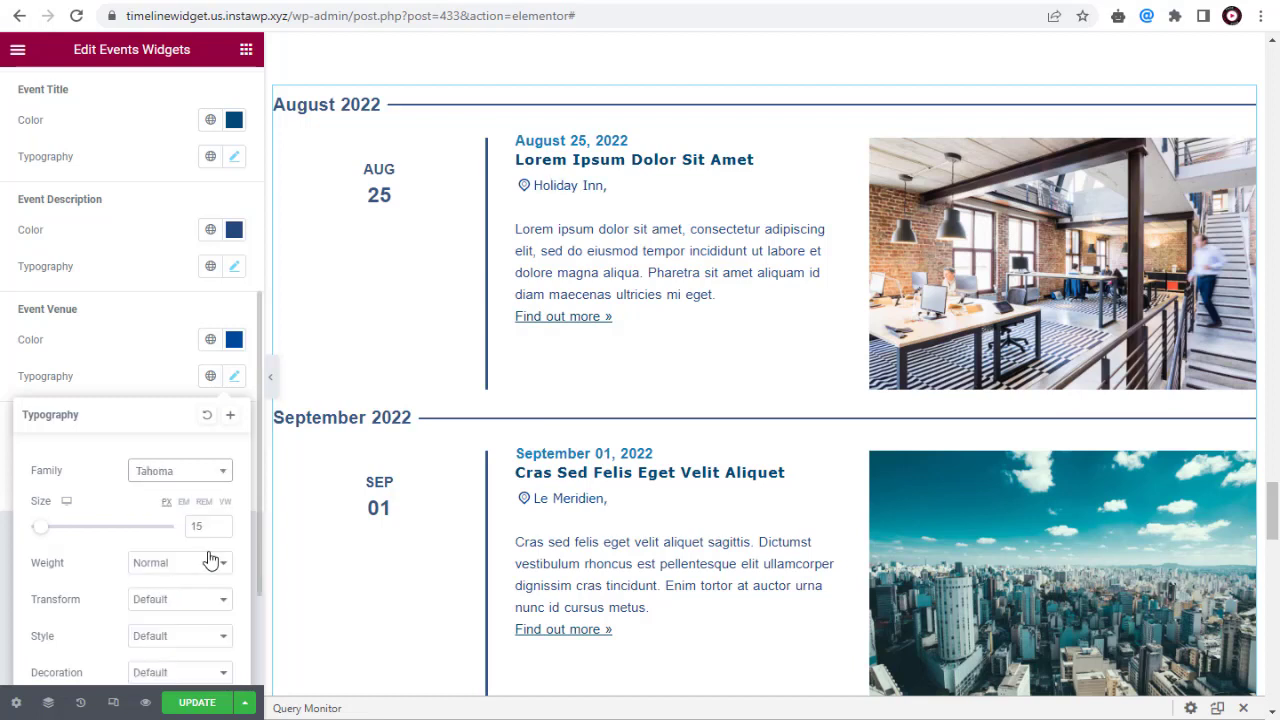
pyautogui.moveTo(47, 537); pyautogui.dragTo(46, 537)
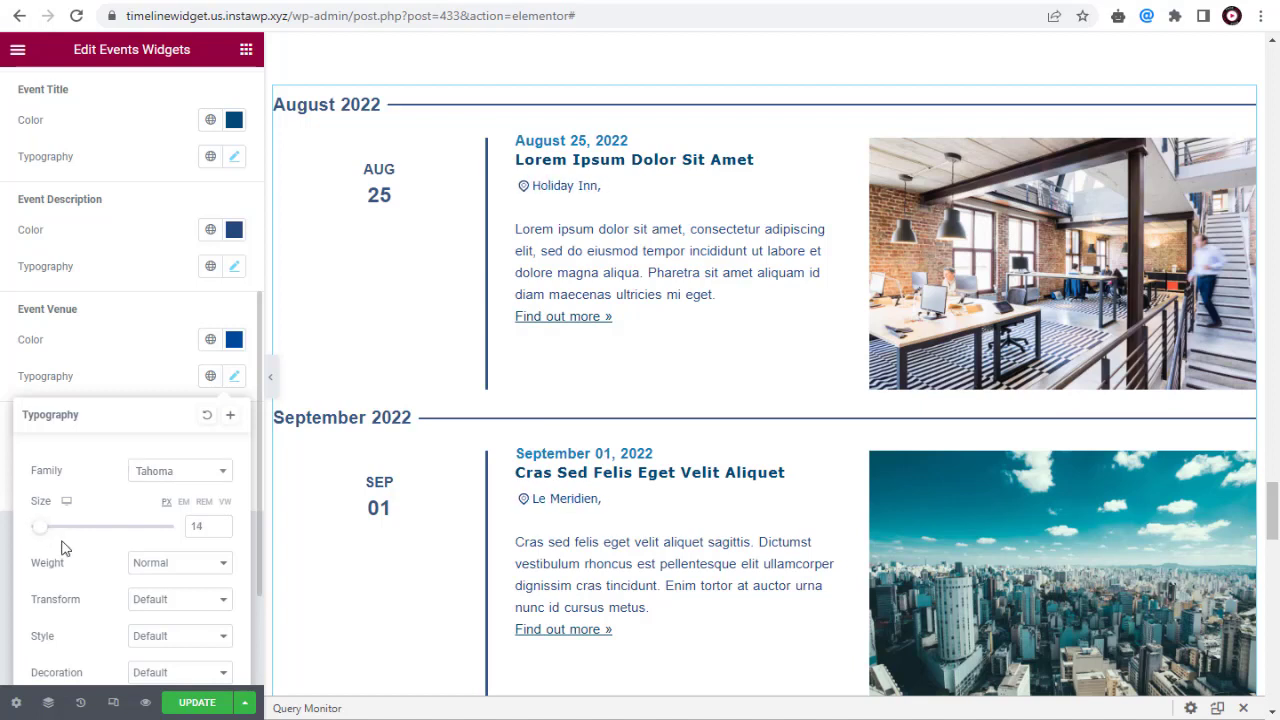
pyautogui.scroll(-2, 82, 562)
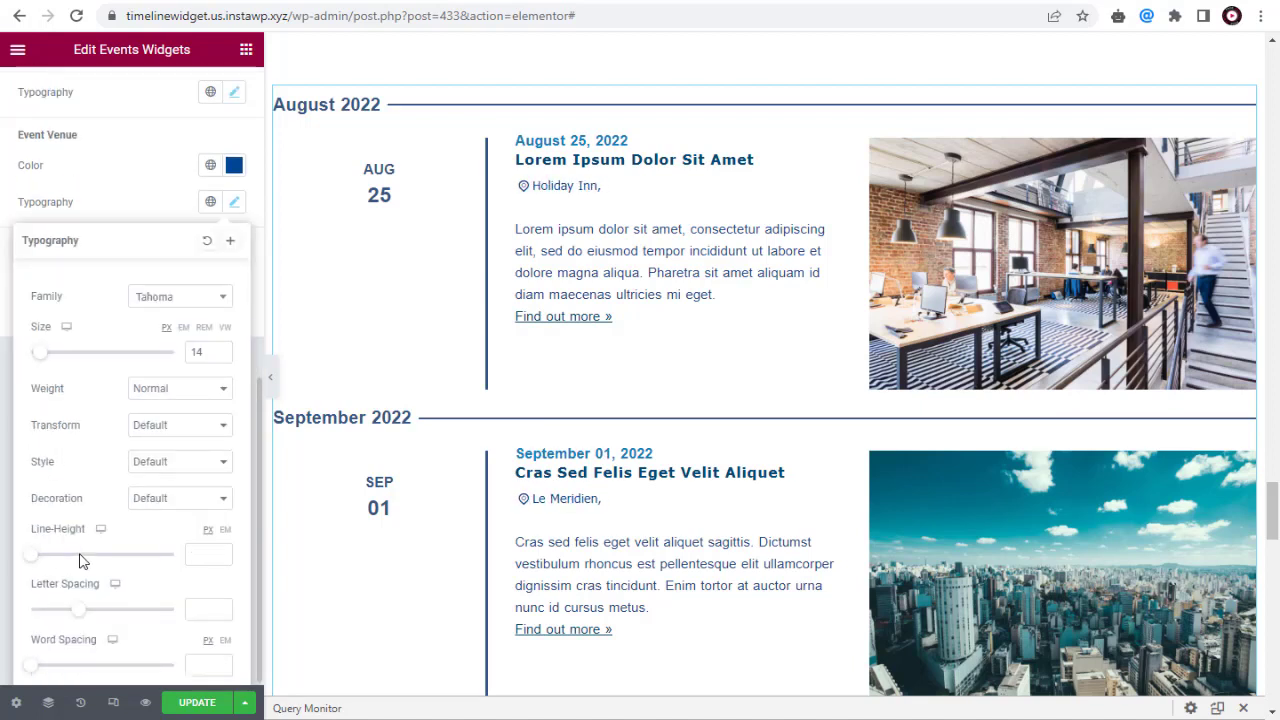
# Make venue text italic with line height 15, letter spacing 0.4, word spacing 1
pyautogui.click(163, 466)
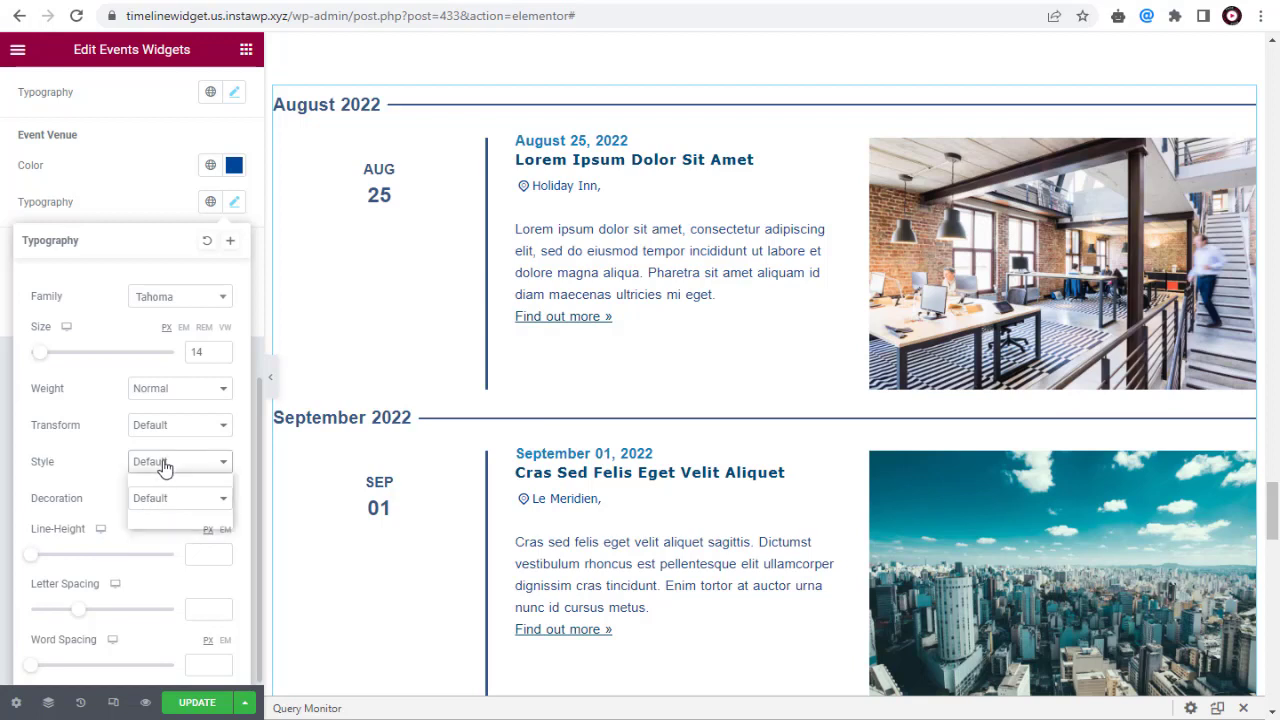
pyautogui.click(150, 507)
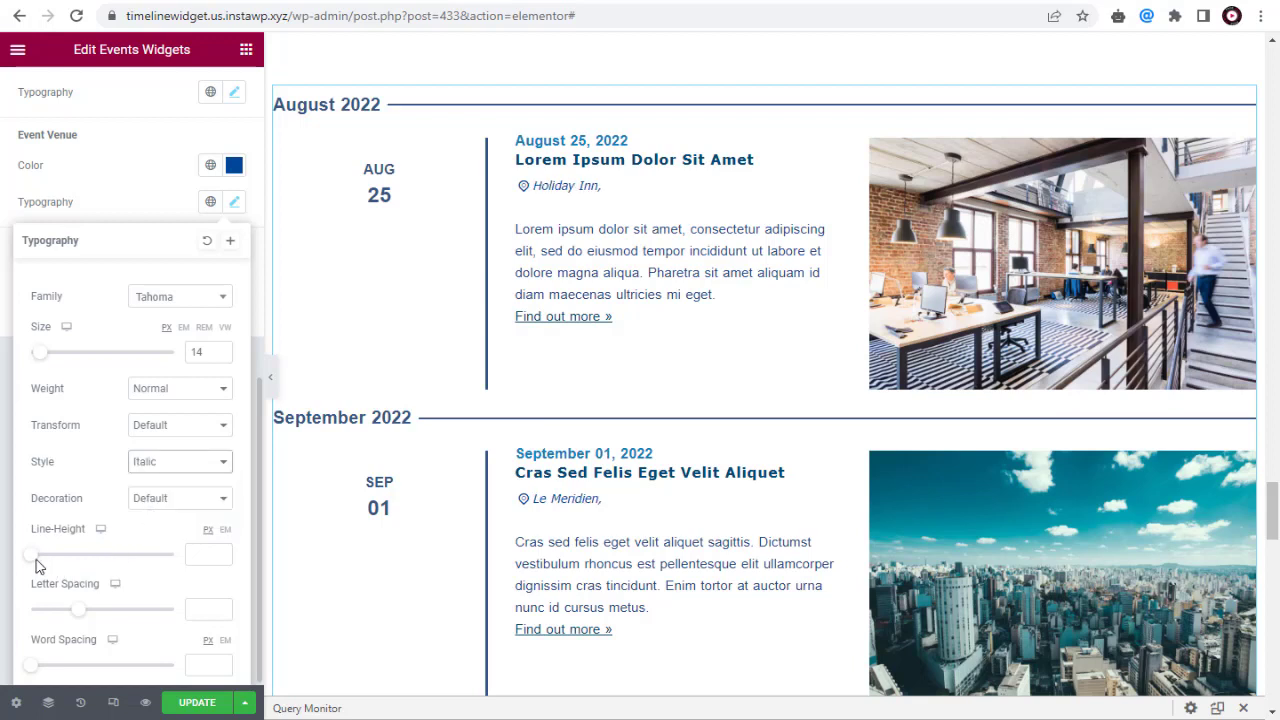
pyautogui.moveTo(35, 566); pyautogui.dragTo(56, 566)
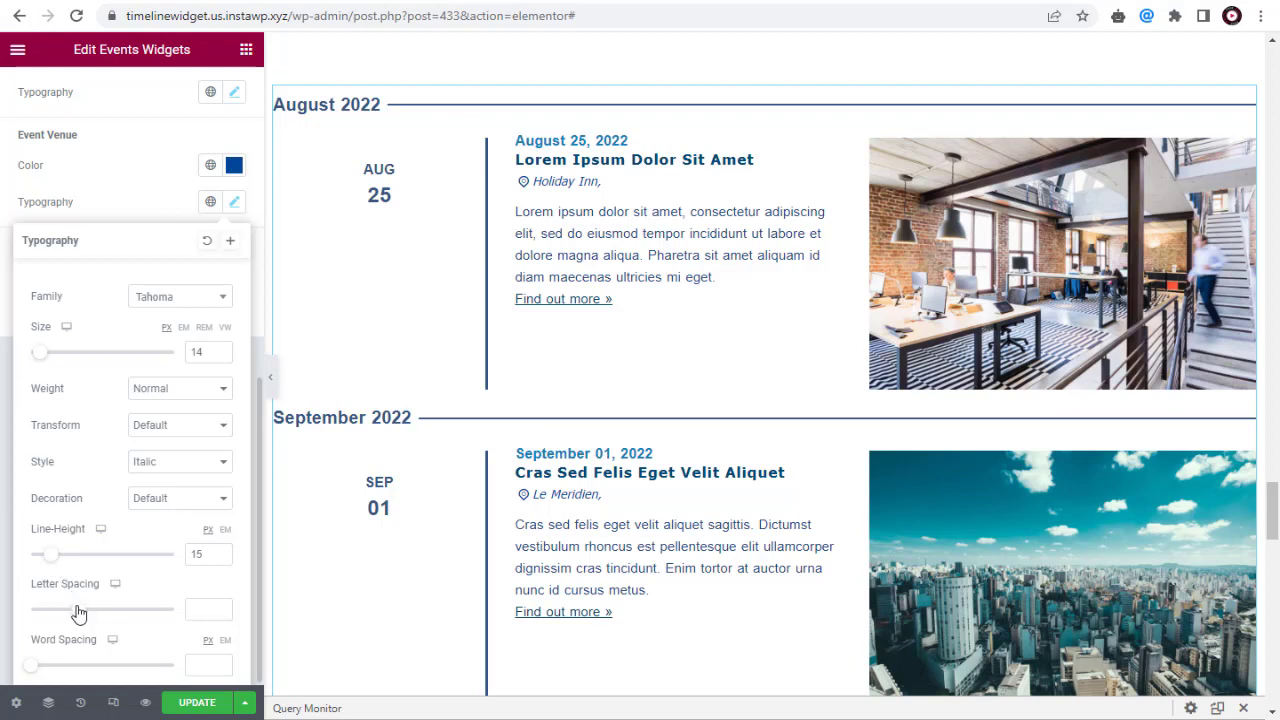
pyautogui.moveTo(79, 613); pyautogui.dragTo(83, 613)
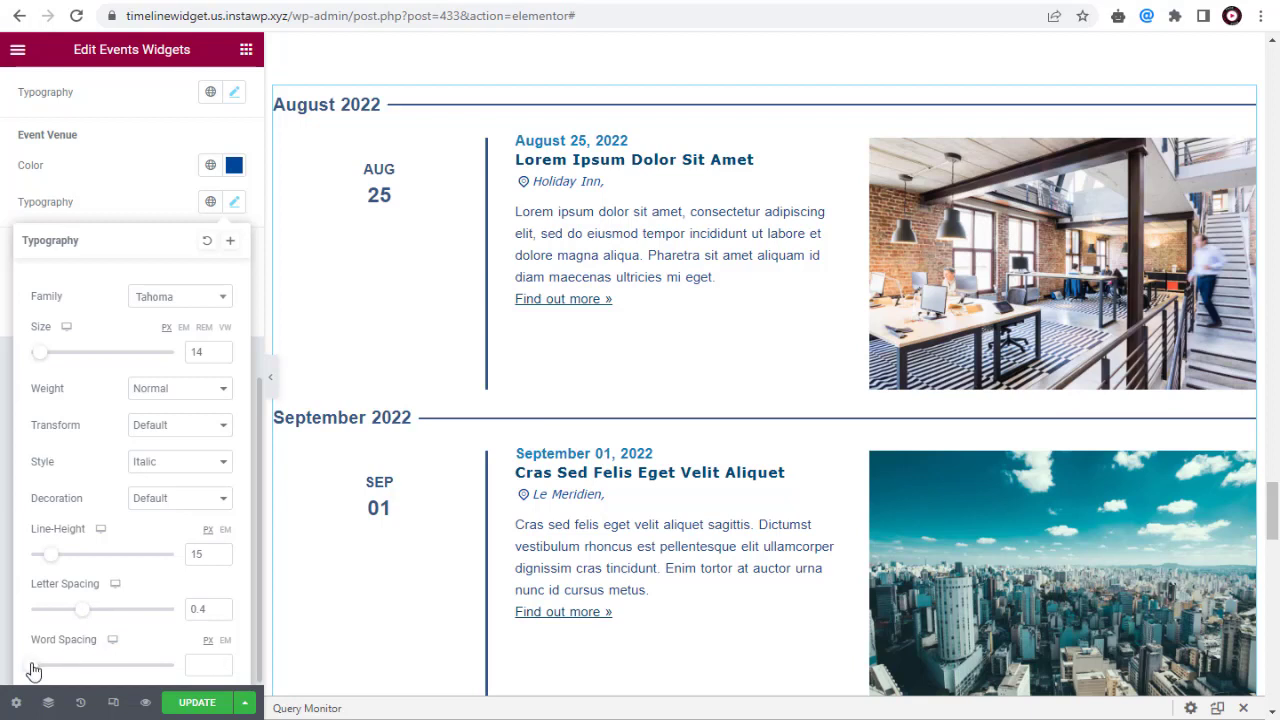
pyautogui.moveTo(33, 670)
pyautogui.mouseDown()
pyautogui.moveTo(46, 669)
pyautogui.moveTo(35, 667)
pyautogui.mouseUp()
pyautogui.click(3, 654)
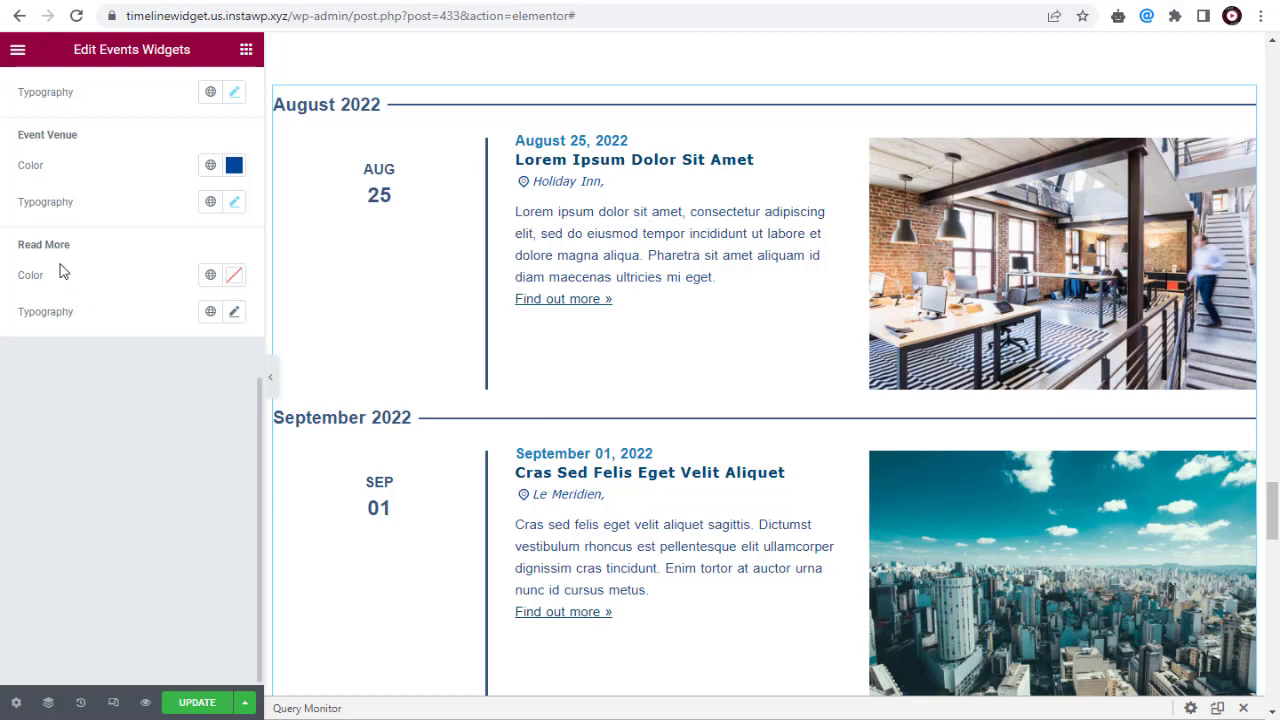
# Set the Read More link colour to dark blue
pyautogui.click(234, 276)
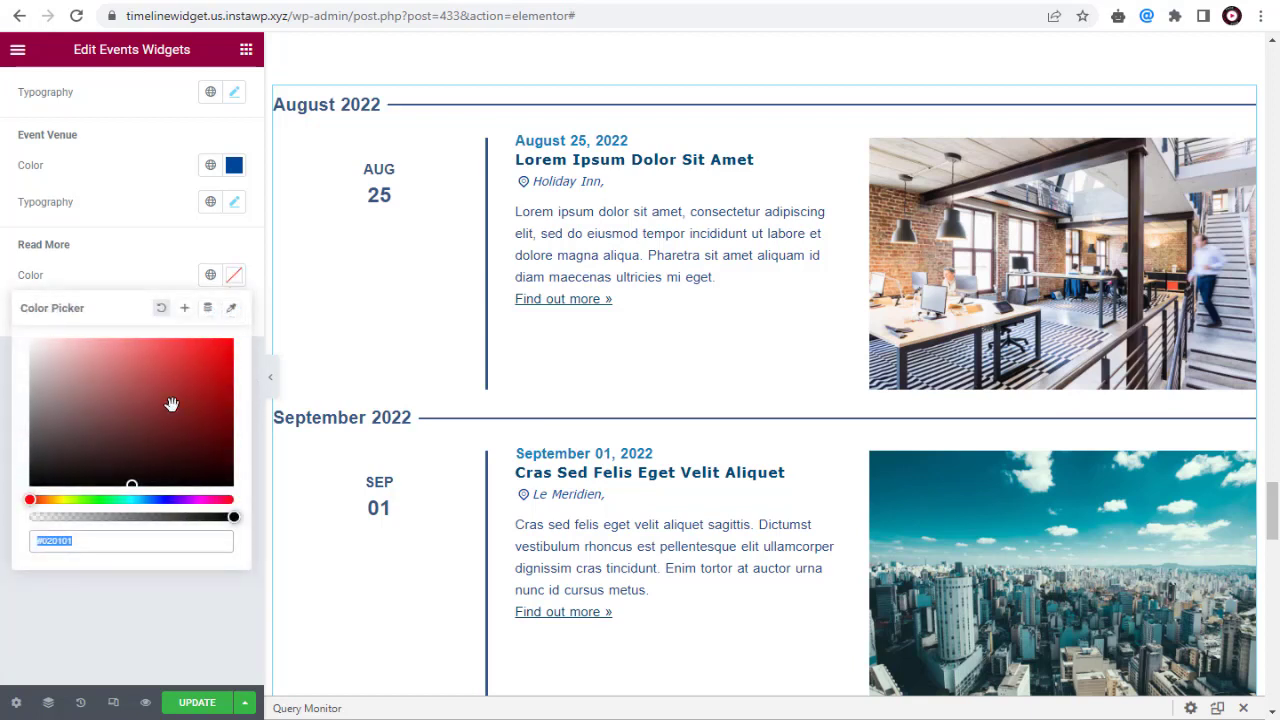
pyautogui.click(145, 499)
pyautogui.moveTo(217, 494); pyautogui.dragTo(240, 451)
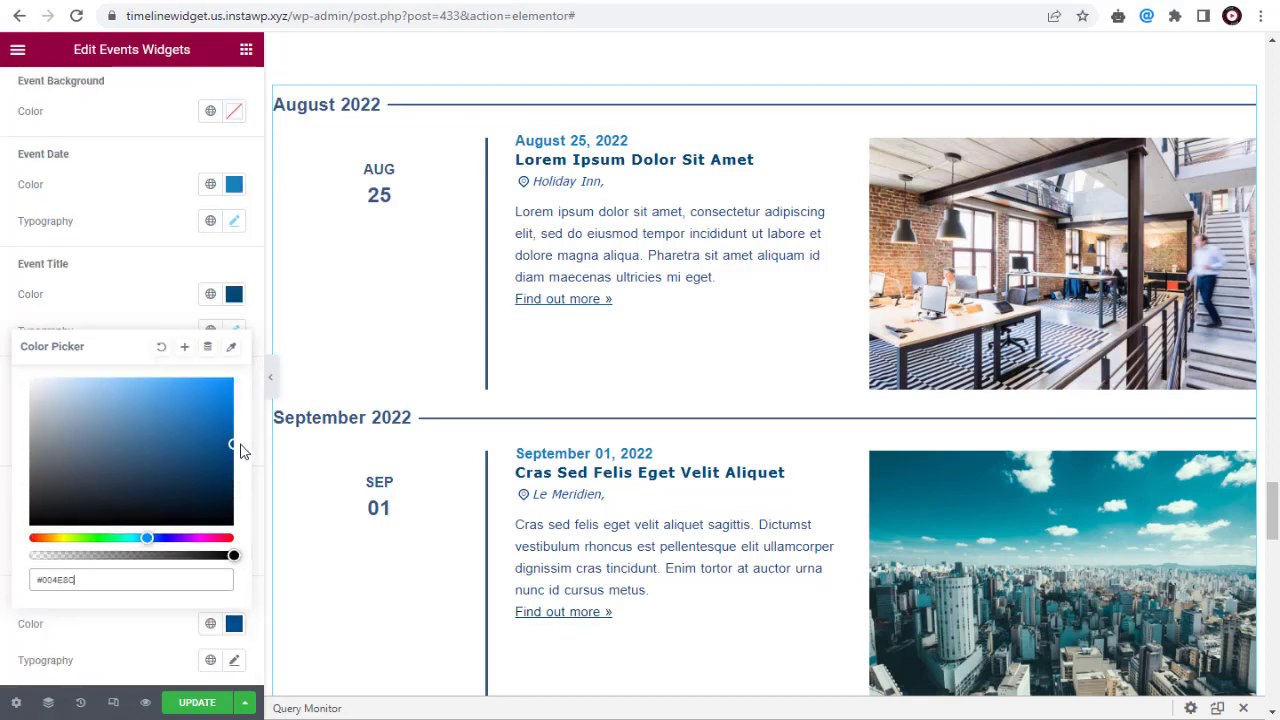
pyautogui.click(69, 320)
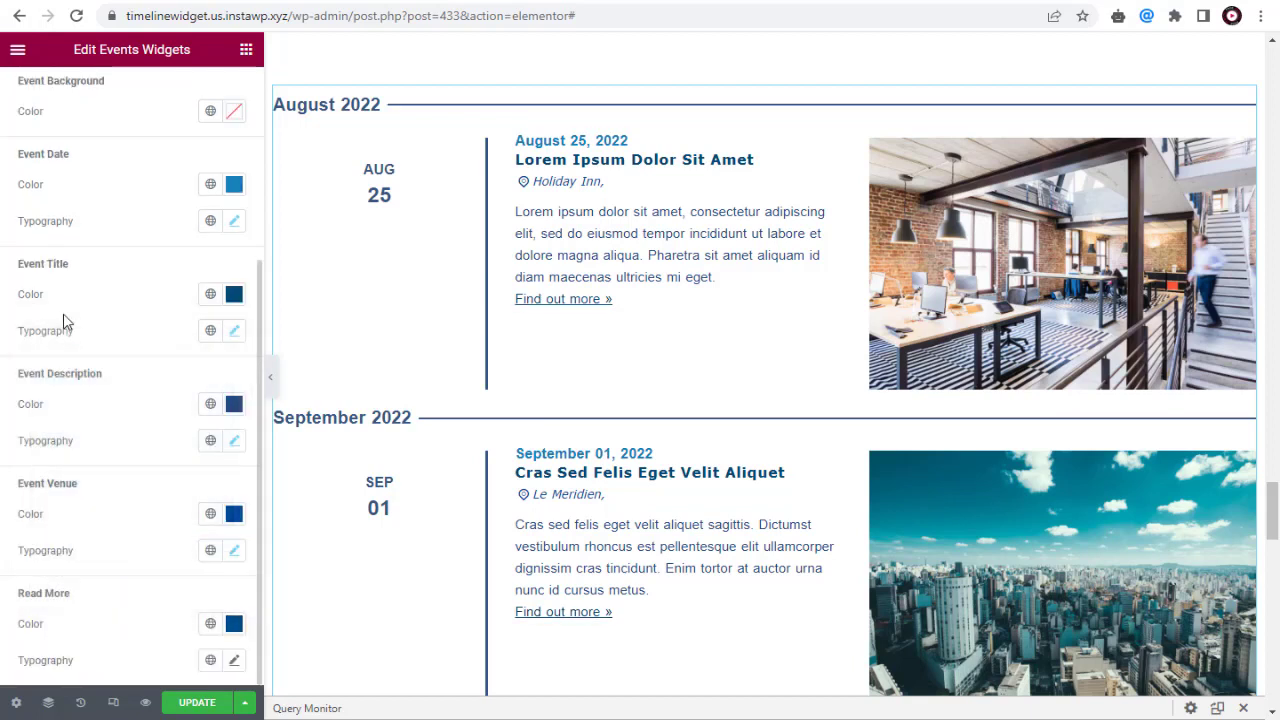
# Set the Read More link font family to Tahoma
pyautogui.click(235, 664)
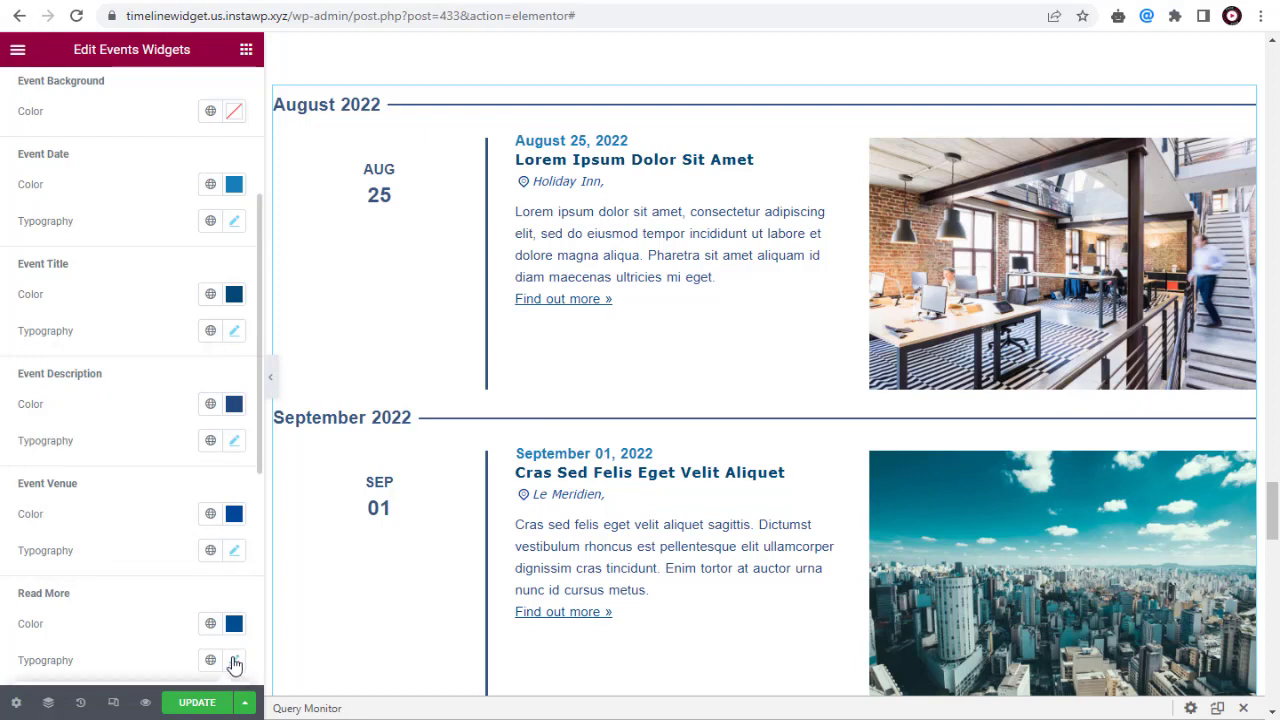
pyautogui.scroll(-3, 230, 662)
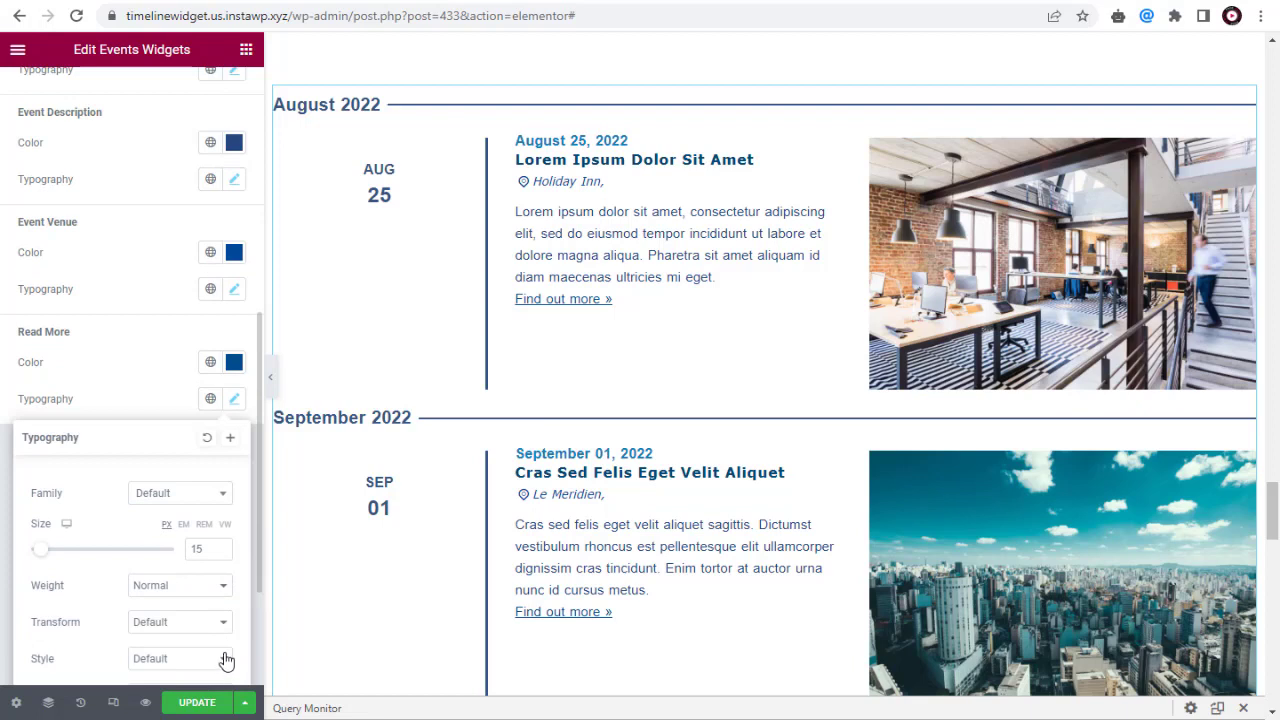
pyautogui.click(180, 500)
pyautogui.click(168, 612)
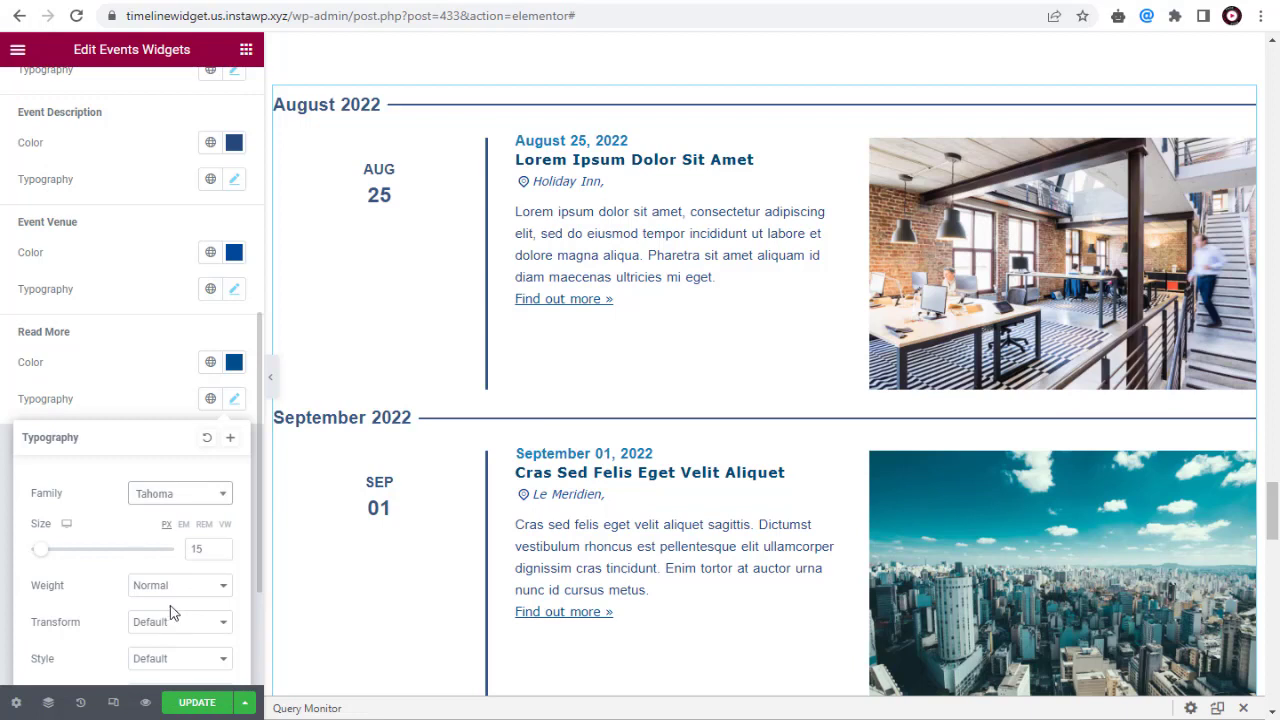
pyautogui.scroll(-2, 172, 612)
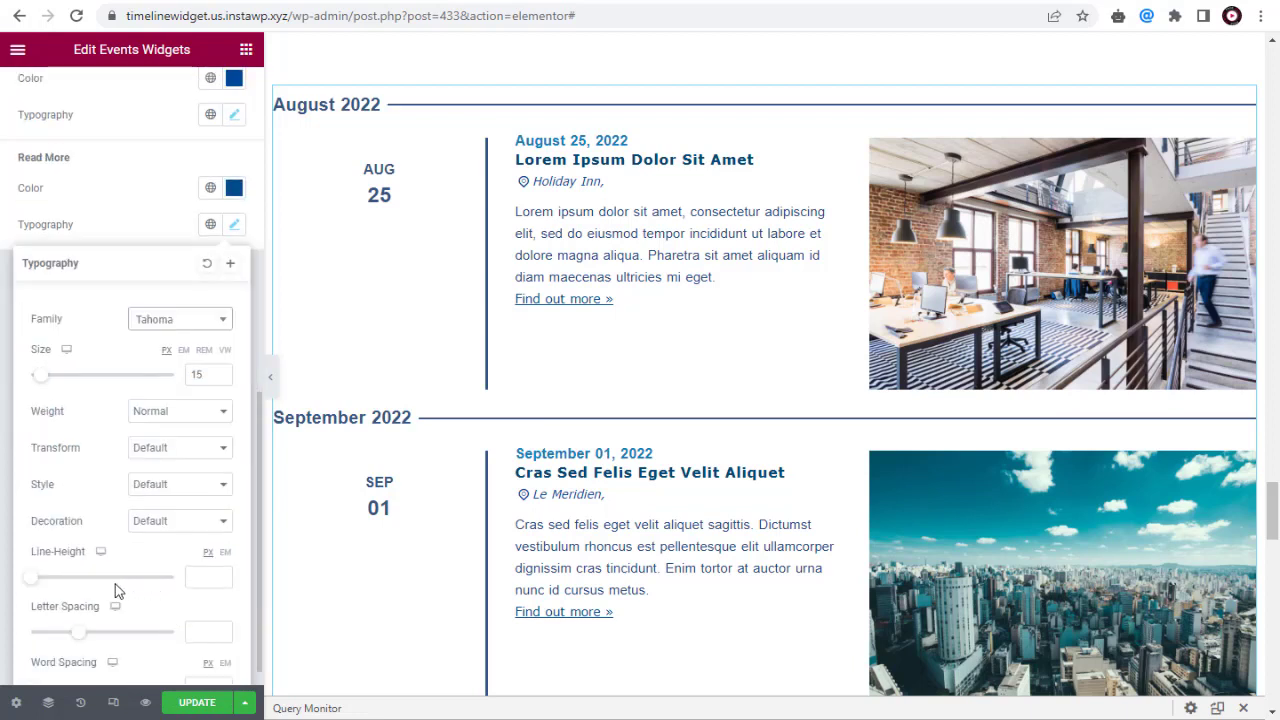
# Give Read More links line height 15, letter spacing 0.4 and word spacing 1
pyautogui.moveTo(36, 585)
pyautogui.mouseDown()
pyautogui.moveTo(72, 587)
pyautogui.moveTo(55, 587)
pyautogui.mouseUp()
pyautogui.moveTo(82, 636); pyautogui.dragTo(86, 636)
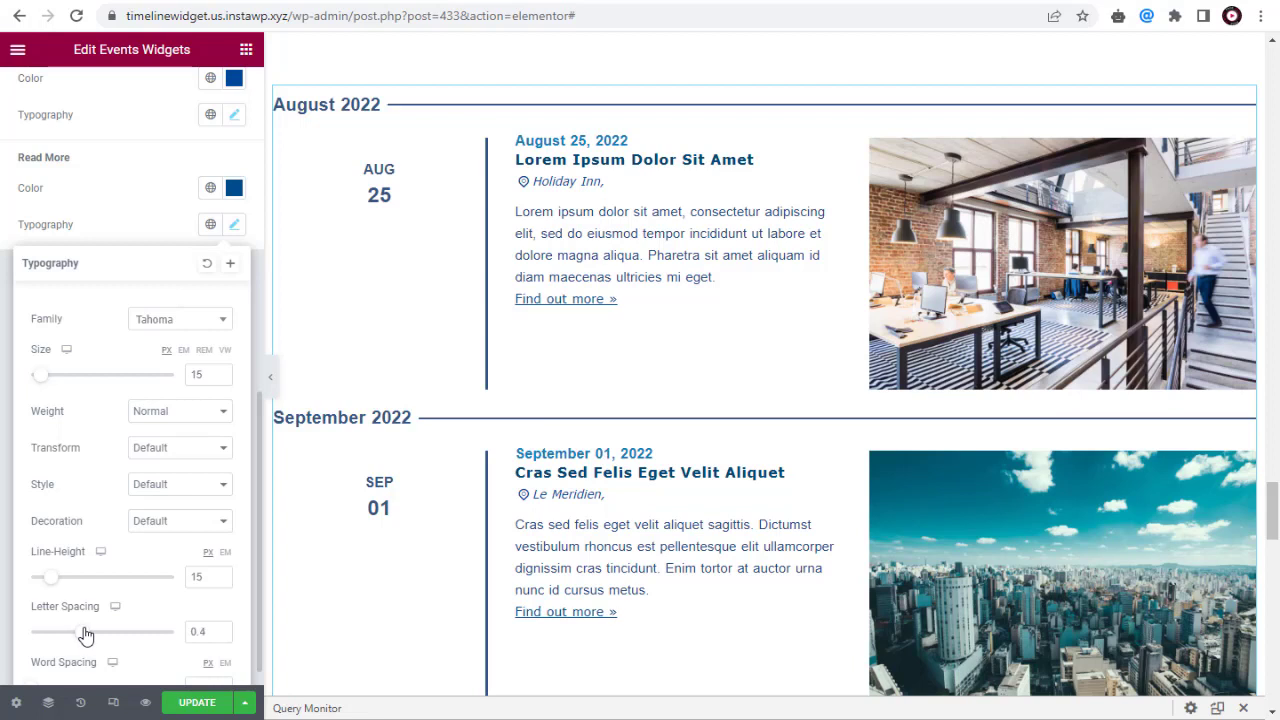
pyautogui.scroll(-1, 115, 658)
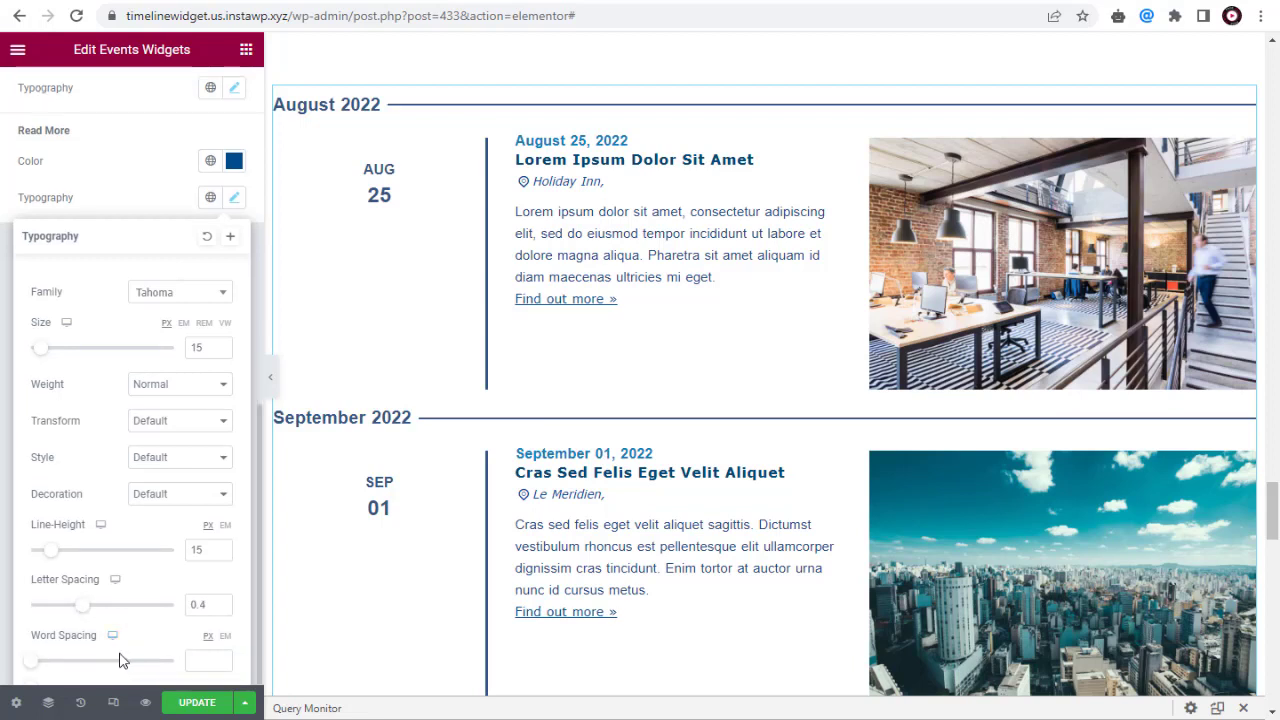
pyautogui.moveTo(38, 662); pyautogui.dragTo(35, 670)
pyautogui.click(4, 606)
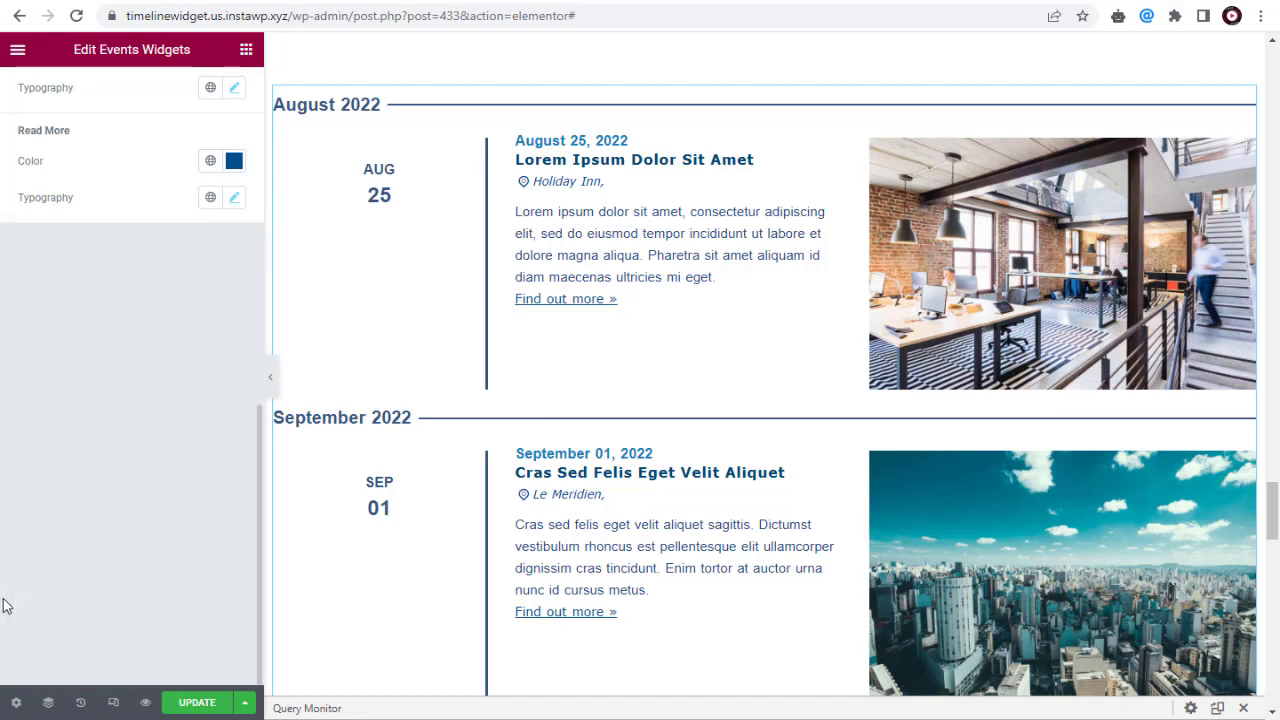
# Save the Elementor edits, then scroll the live events page to review the restyled timeline
pyautogui.click(178, 708)
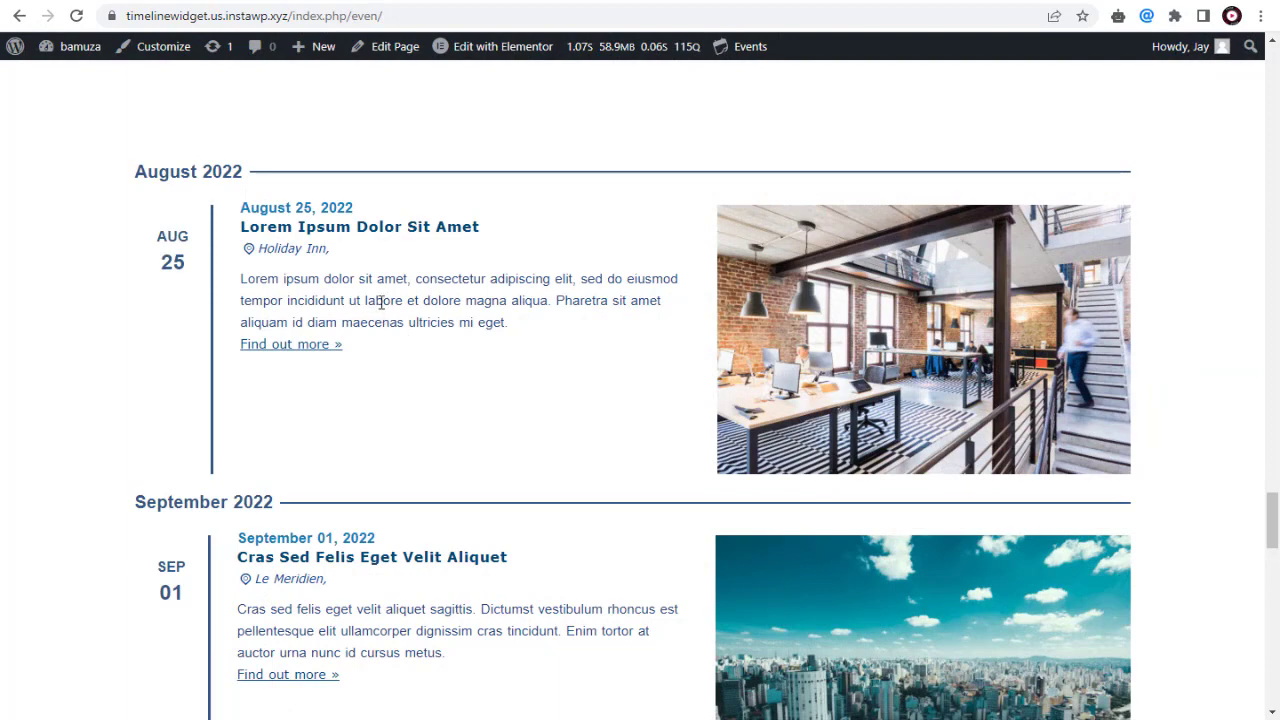
pyautogui.scroll(-4, 380, 303)
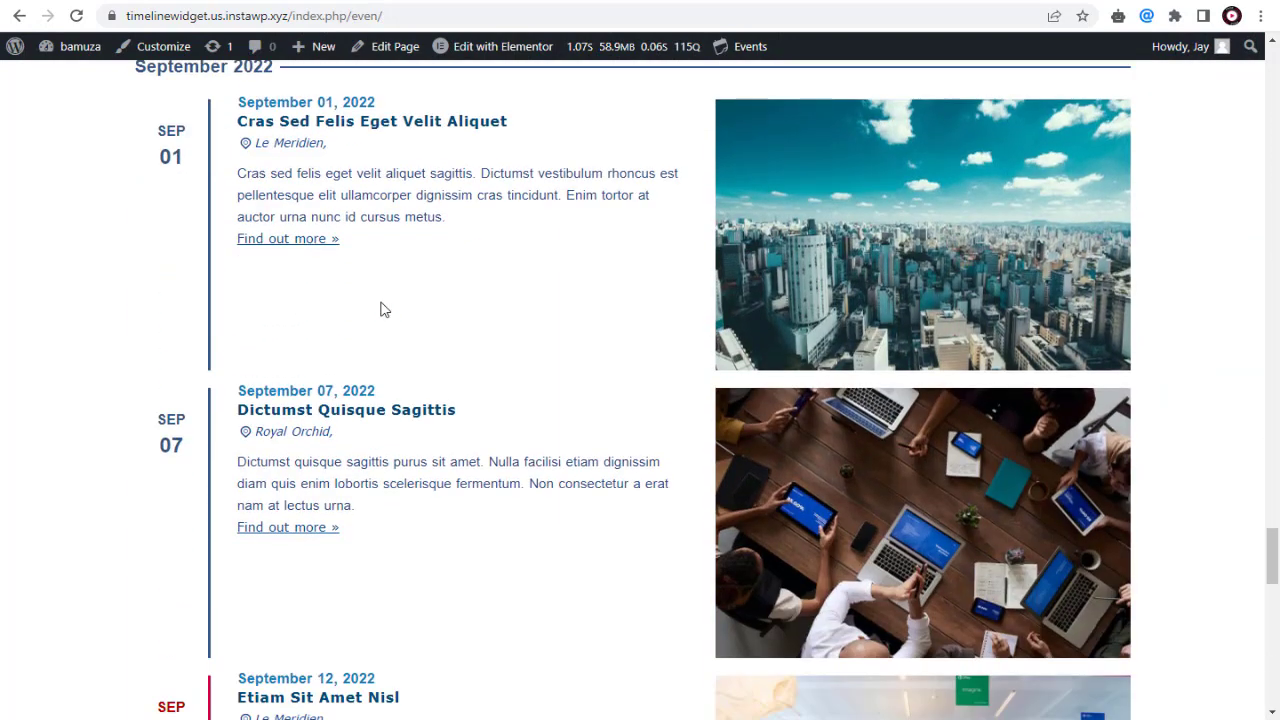
pyautogui.scroll(-8, 380, 310)
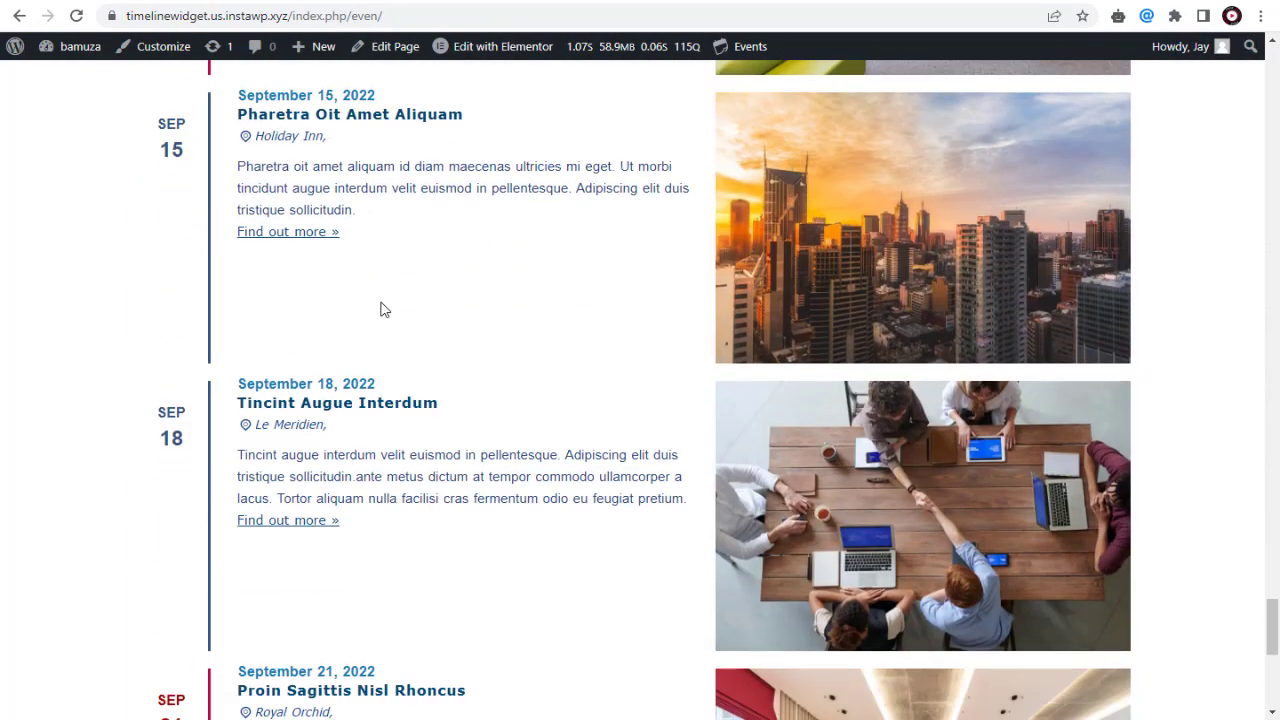
pyautogui.scroll(-5, 380, 310)
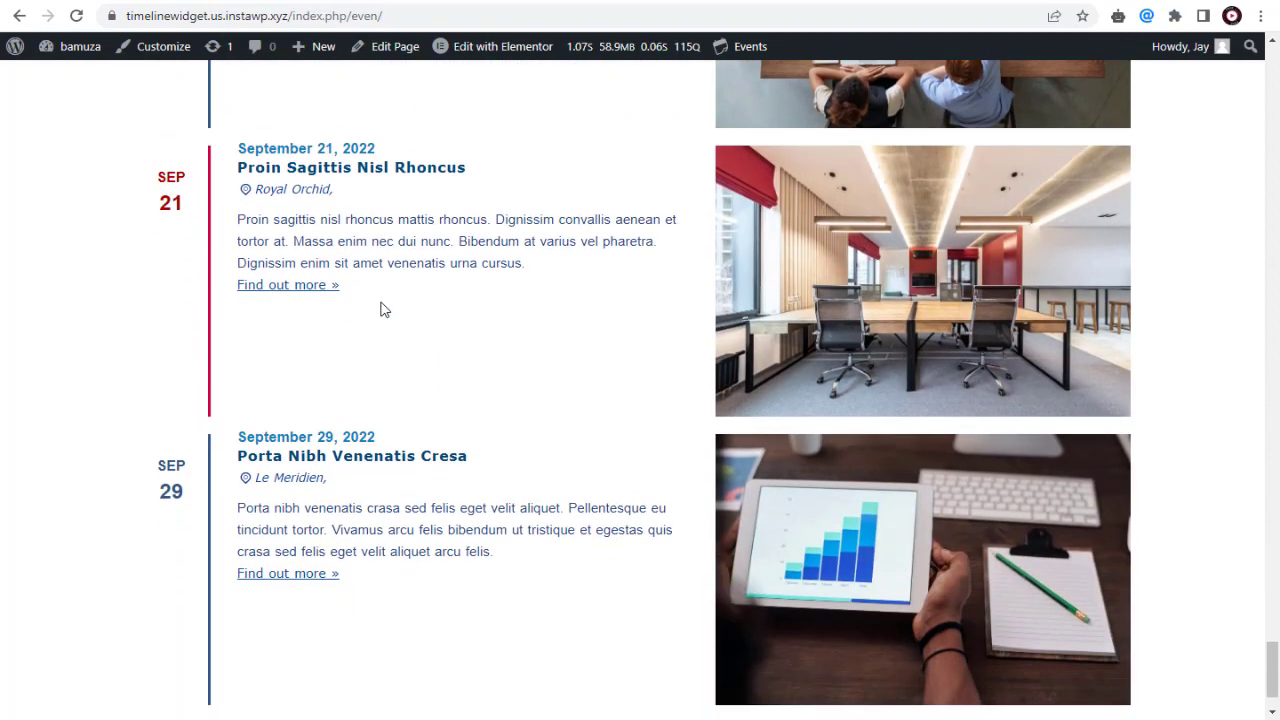
pyautogui.scroll(6, 380, 310)
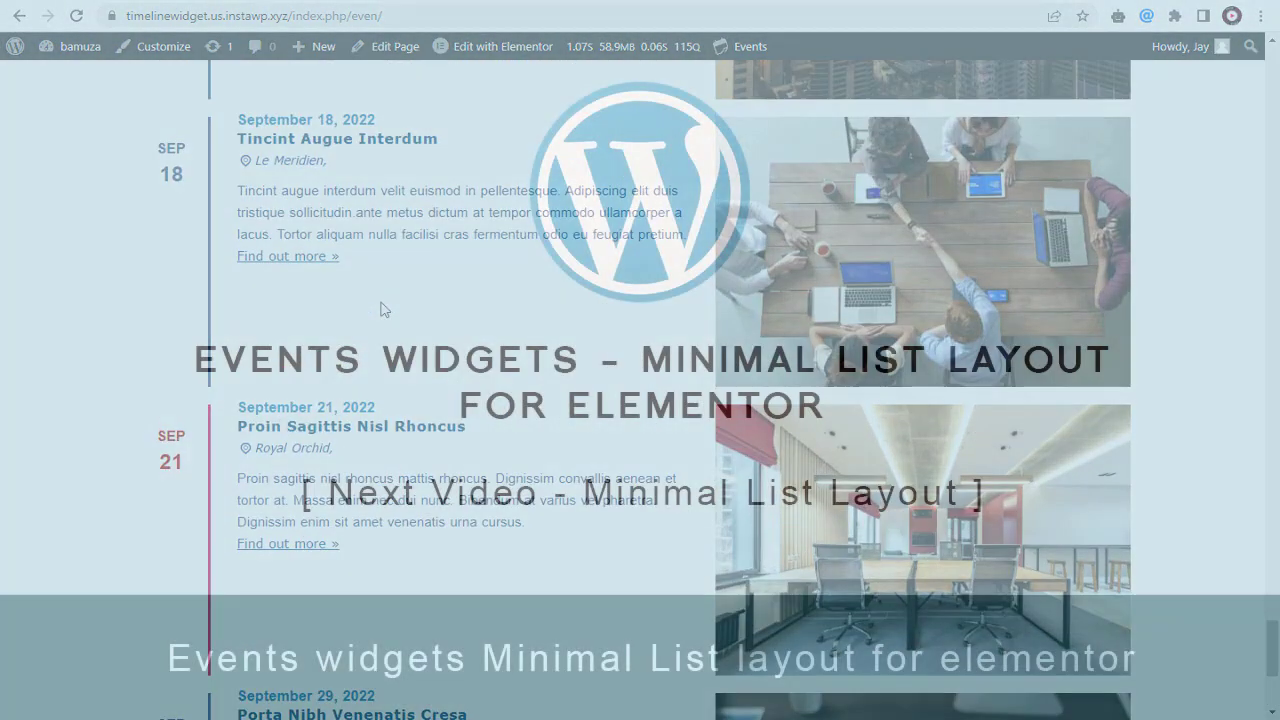